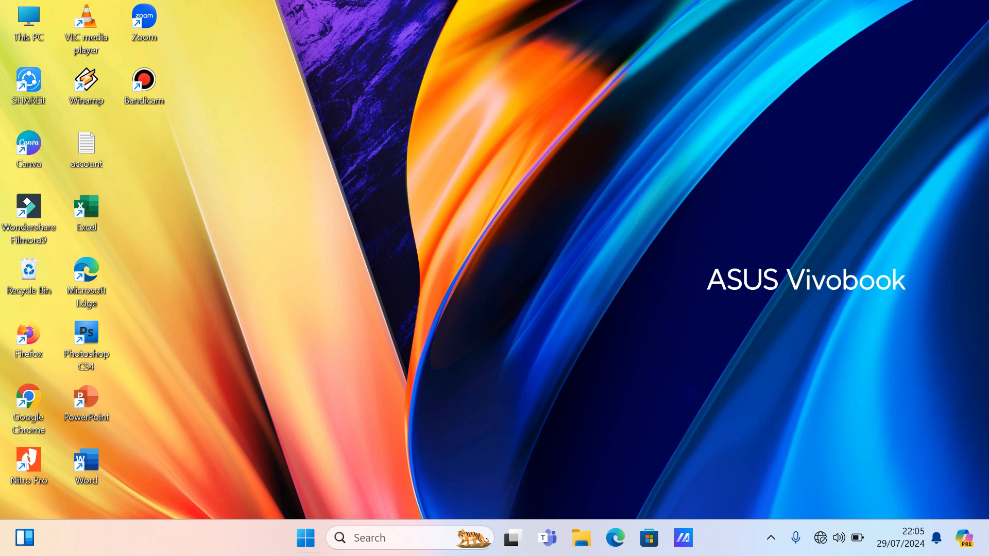
# - Launch Word from the Start menu and create the new blank document Document1
pyautogui.press('super')
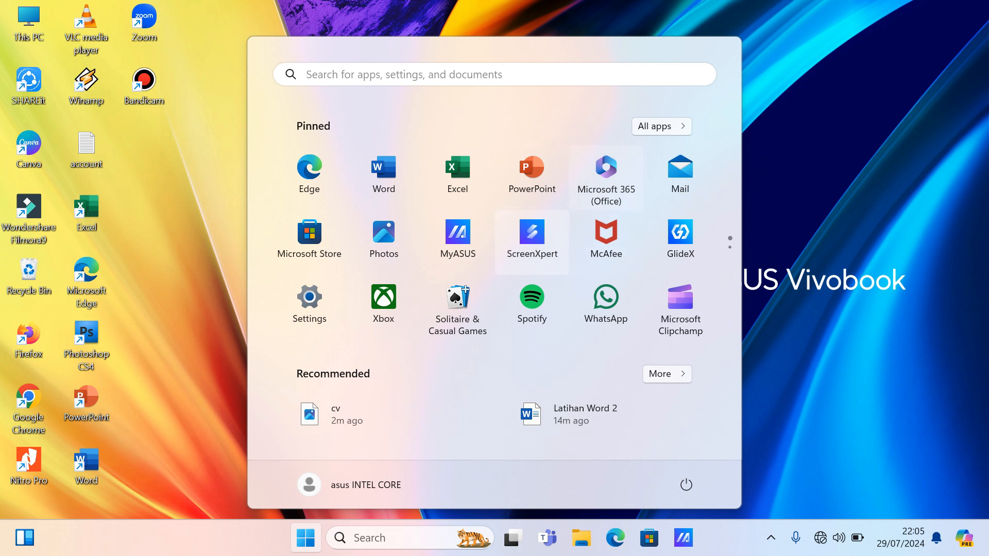
pyautogui.press('super')
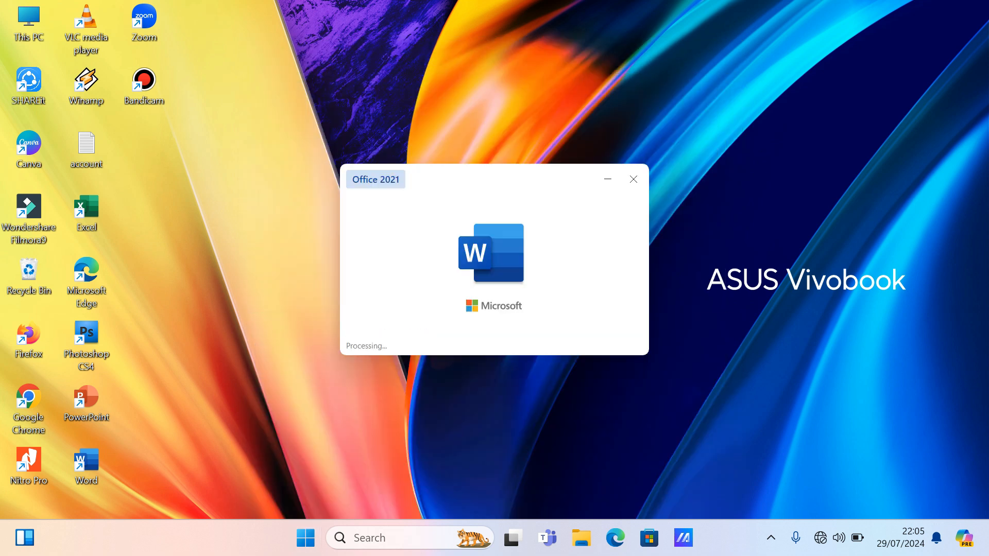
pyautogui.press('Return')
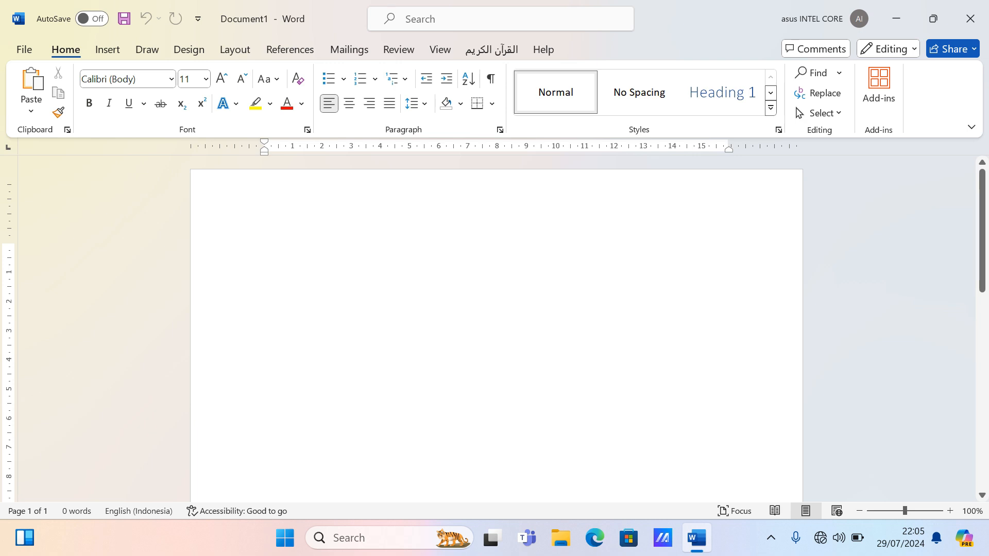
# - Review the Page Setup margin, paper and layout settings, then cancel, keeping 2,54 cm margins
pyautogui.click(235, 49)
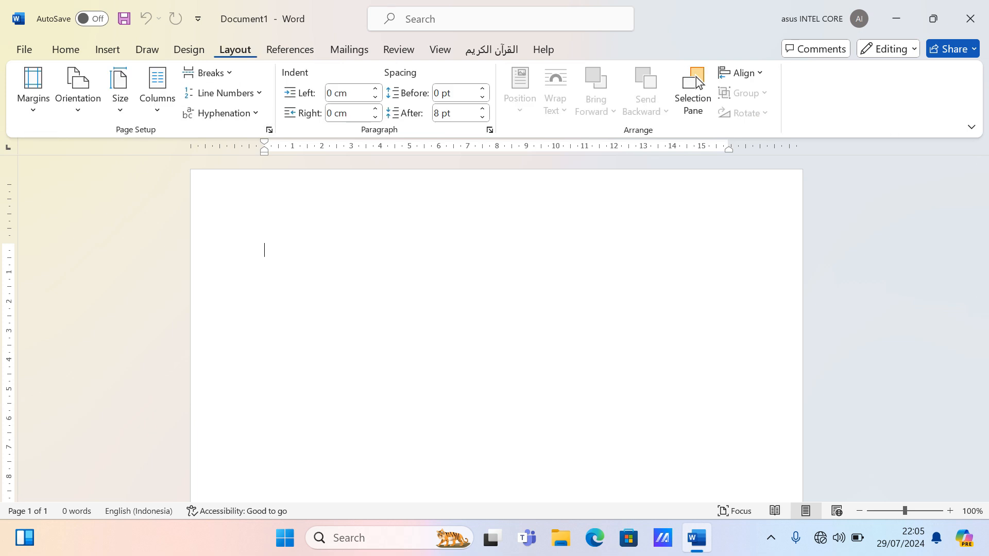
pyautogui.hotkey('alt', 'p')
pyautogui.press('s')
pyautogui.press('p')
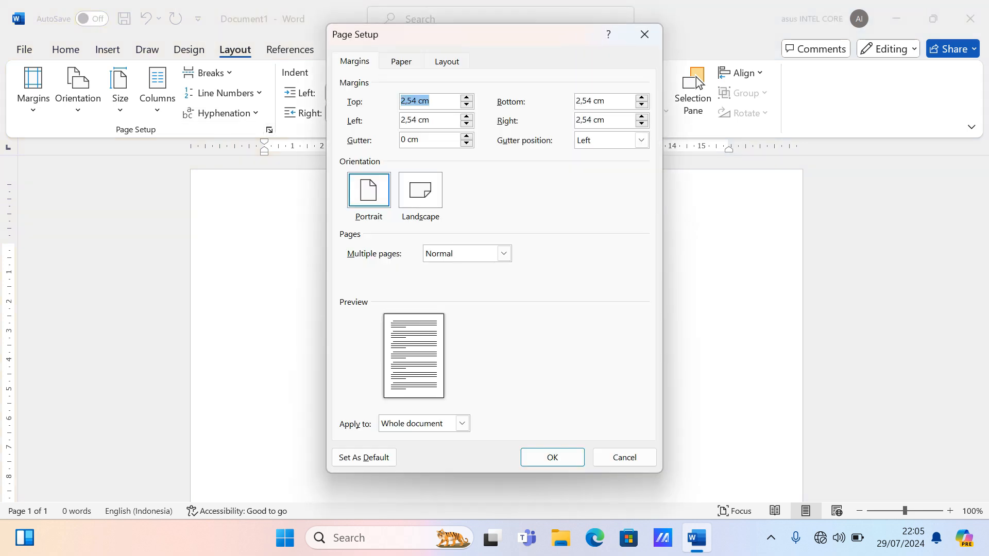
pyautogui.hotkey('ctrl', 'Tab')
pyautogui.hotkey('ctrl', 'Tab')
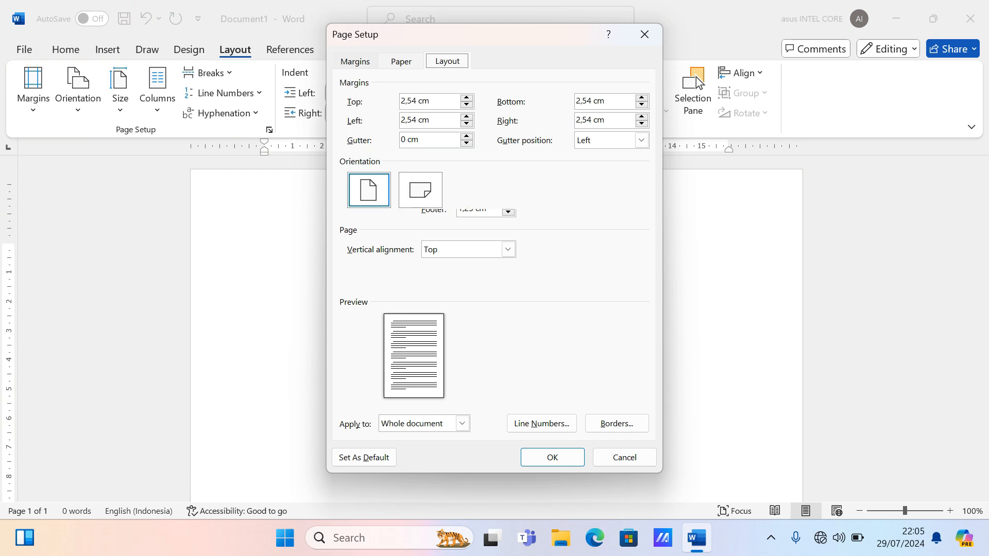
pyautogui.hotkey('ctrl', 'Tab')
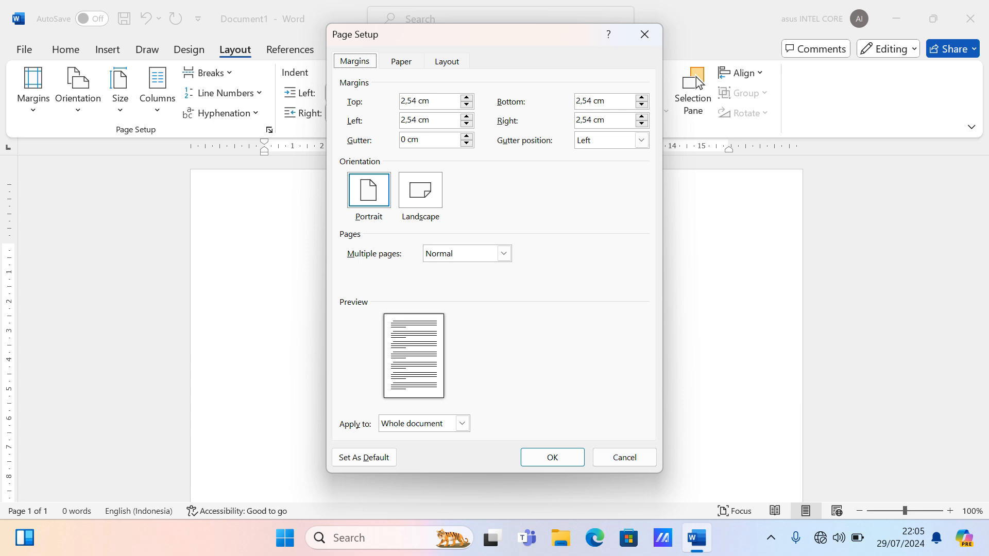
pyautogui.press('Tab')
pyautogui.press('space')
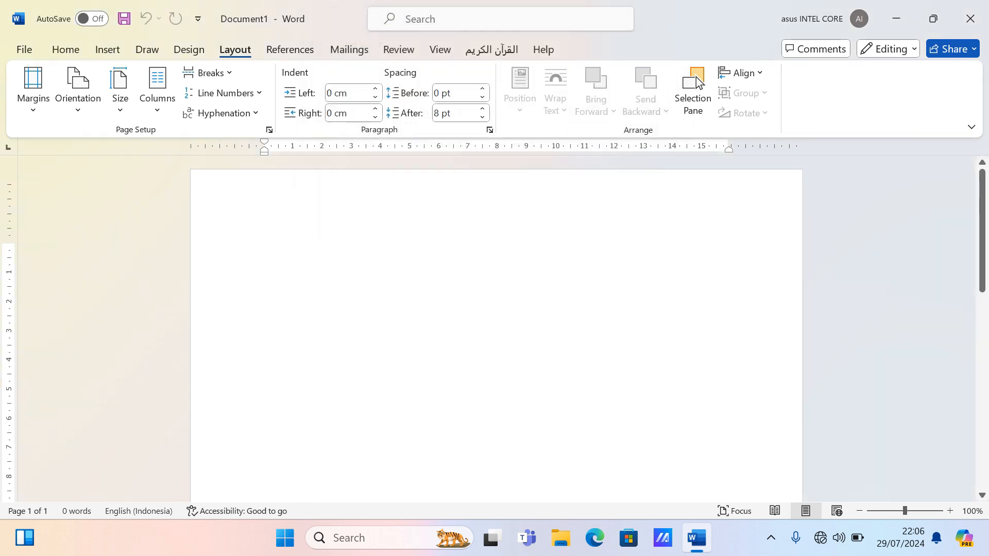
pyautogui.hotkey('alt', 'f')
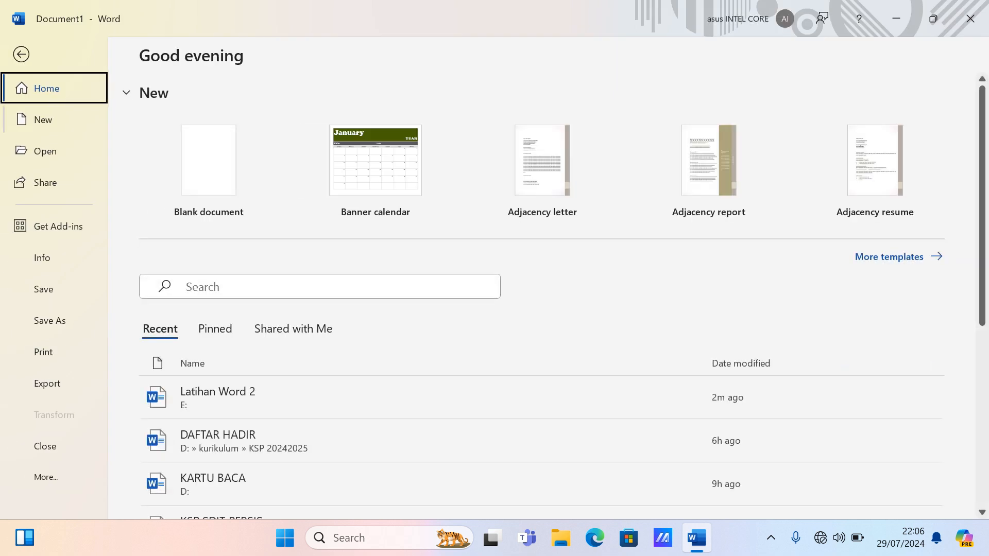
pyautogui.press('Escape')
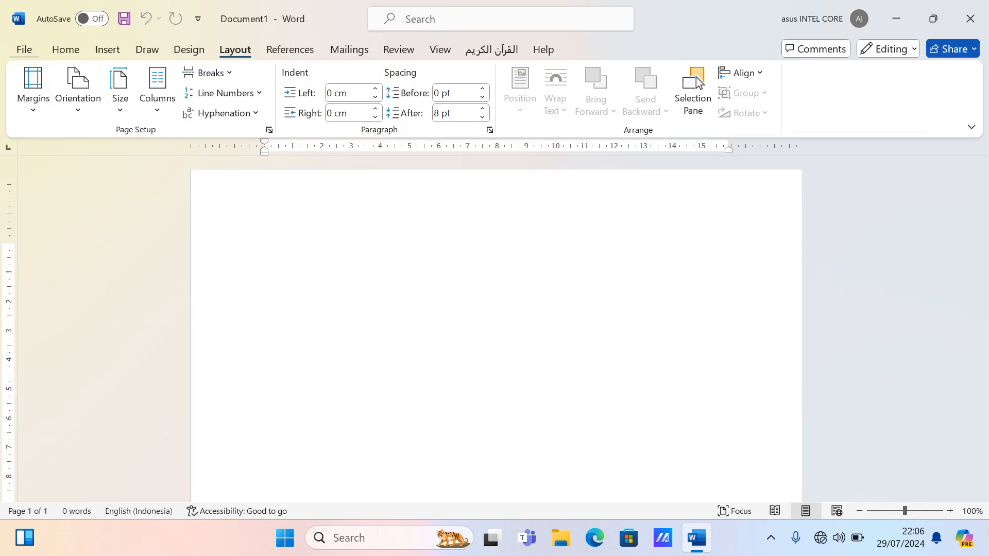
pyautogui.hotkey('alt', 'f')
pyautogui.press('m')
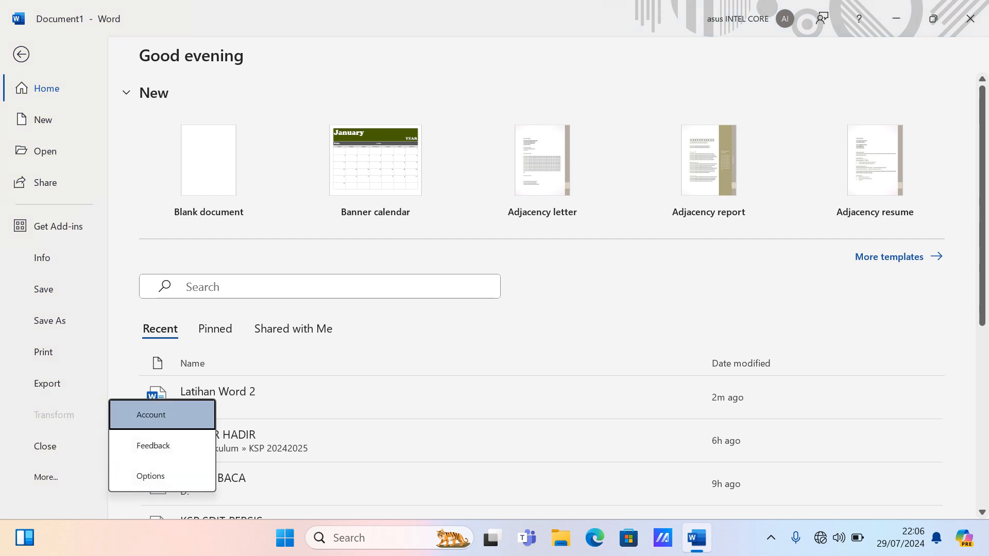
pyautogui.press('t')
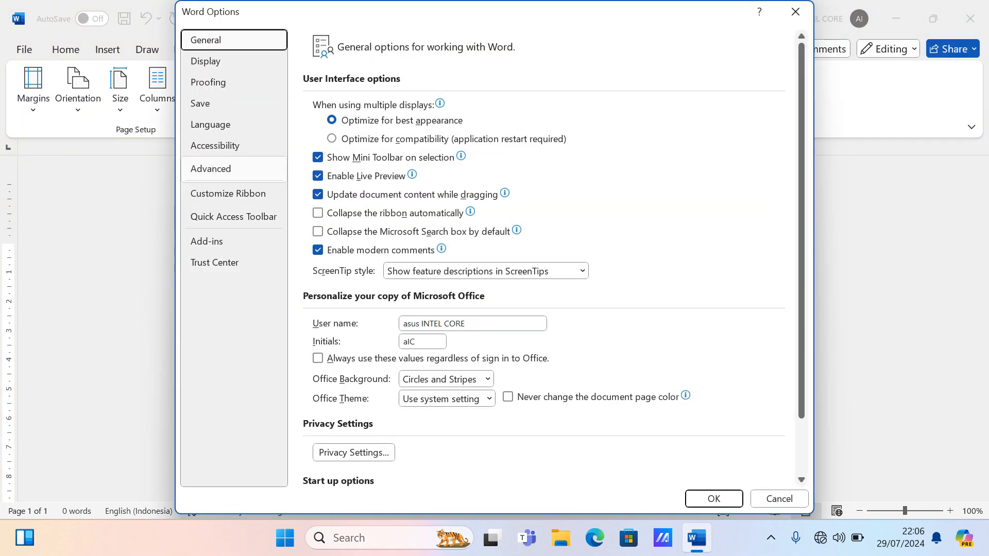
pyautogui.click(211, 168)
pyautogui.scroll(-6, 544, 258)
pyautogui.scroll(-9, 544, 258)
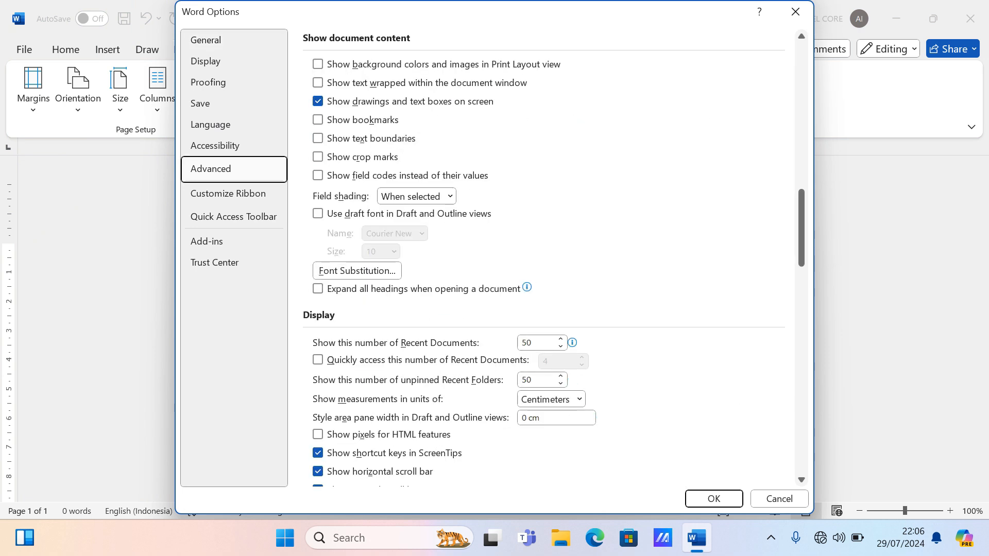
pyautogui.click(580, 399)
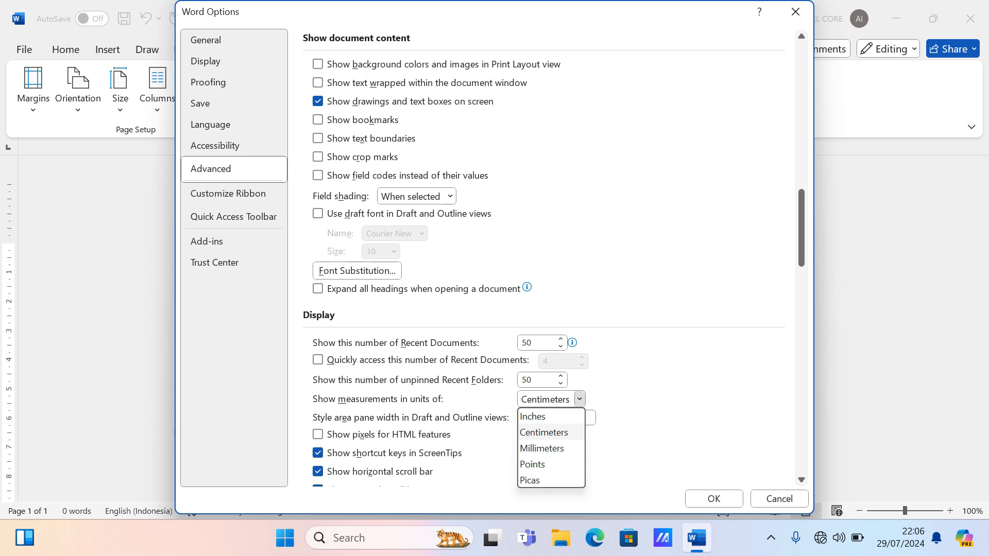
pyautogui.click(544, 433)
pyautogui.click(714, 499)
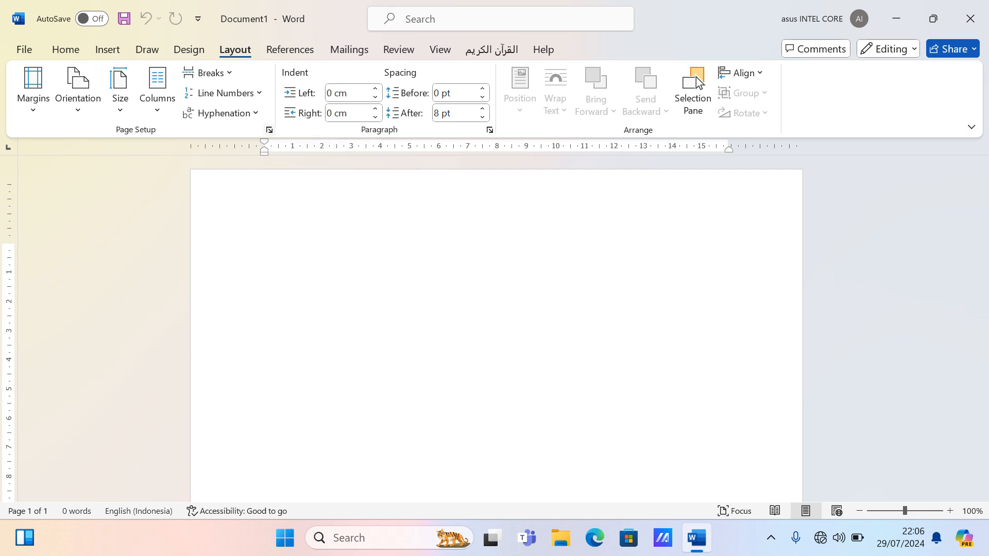
# - Enter 2 for the top, bottom, left and right margins in Page Setup
pyautogui.click(270, 130)
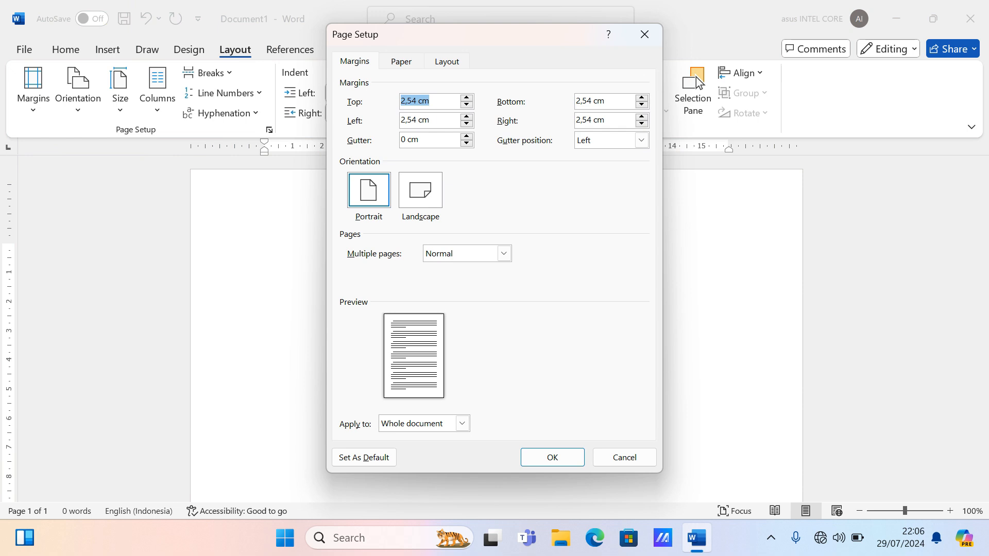
pyautogui.write('2')
pyautogui.press('Tab')
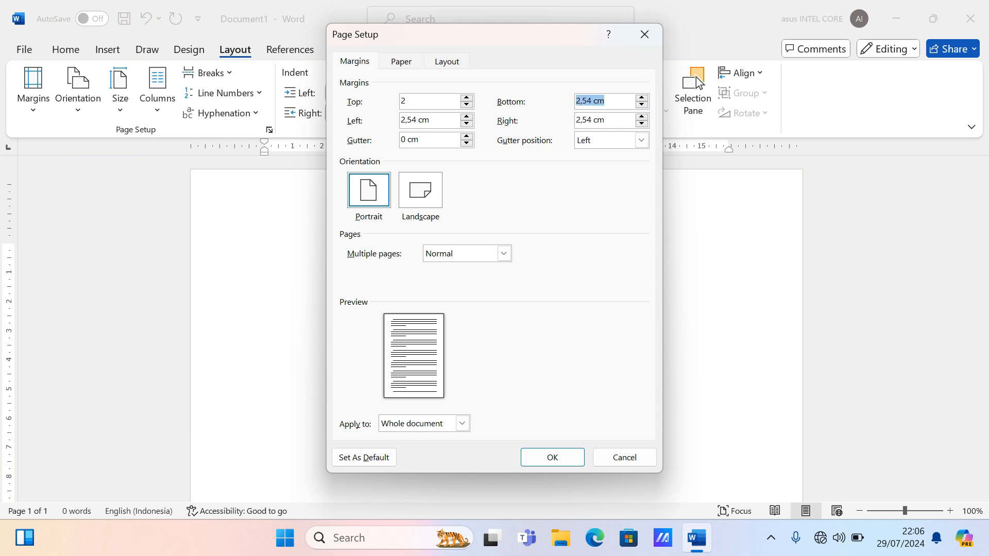
pyautogui.write('2')
pyautogui.press('Tab')
pyautogui.press('End')
pyautogui.hotkey('shift', 'Home')
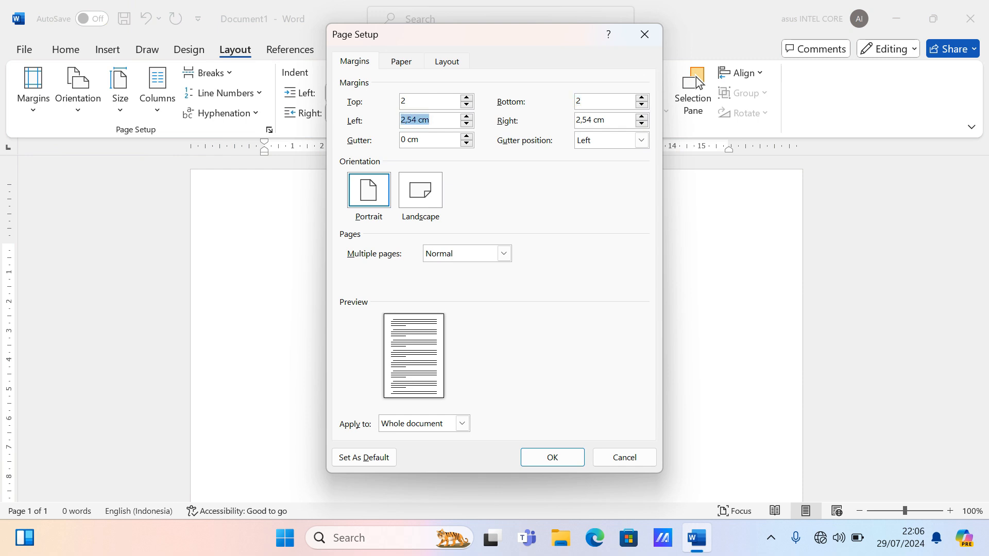
pyautogui.write('2')
pyautogui.press('Tab')
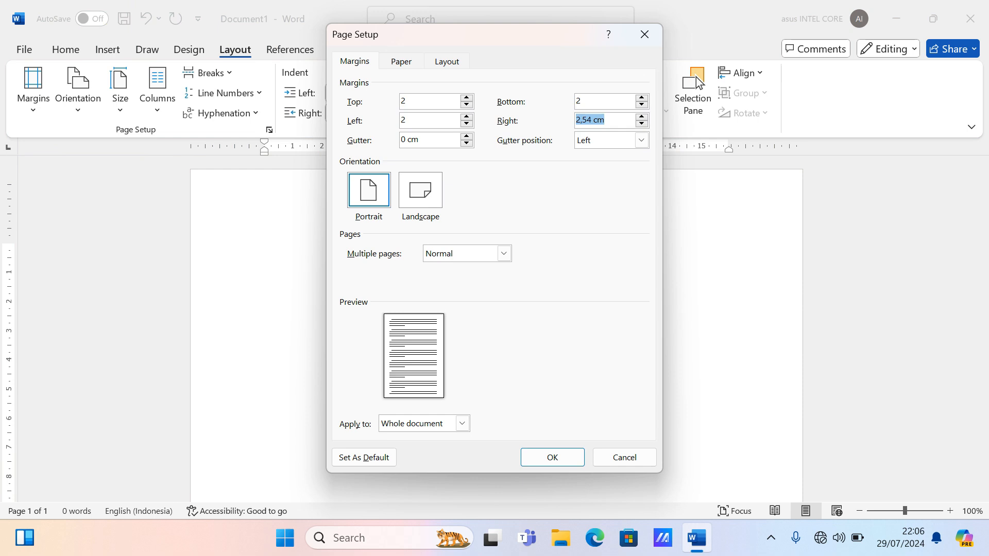
pyautogui.write('2')
# - Raise the gutter to 1,3 cm and keep its position on the Left
pyautogui.press('Tab')
pyautogui.press('Up')
pyautogui.press('Up')
pyautogui.press('Up')
pyautogui.press('Up')
pyautogui.press('Up')
pyautogui.press('Up')
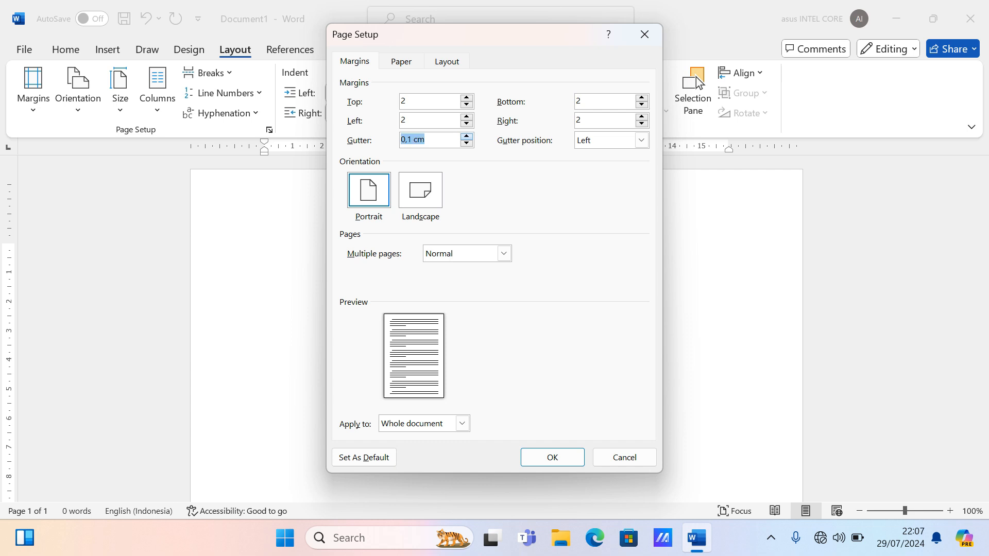
pyautogui.press('Up')
pyautogui.press('Up')
pyautogui.press('Up')
pyautogui.press('Up')
pyautogui.press('Up')
pyautogui.press('Up')
pyautogui.press('Up')
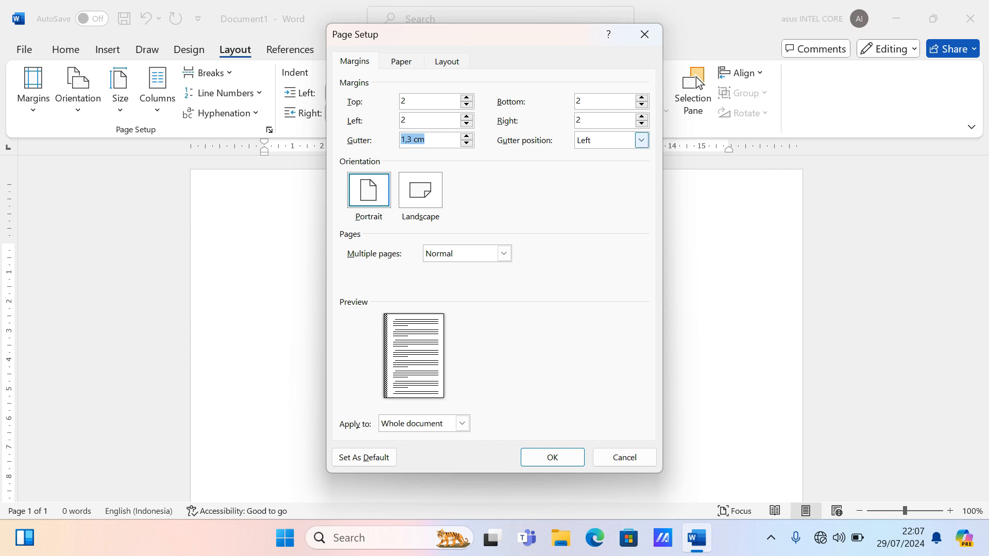
pyautogui.click(641, 140)
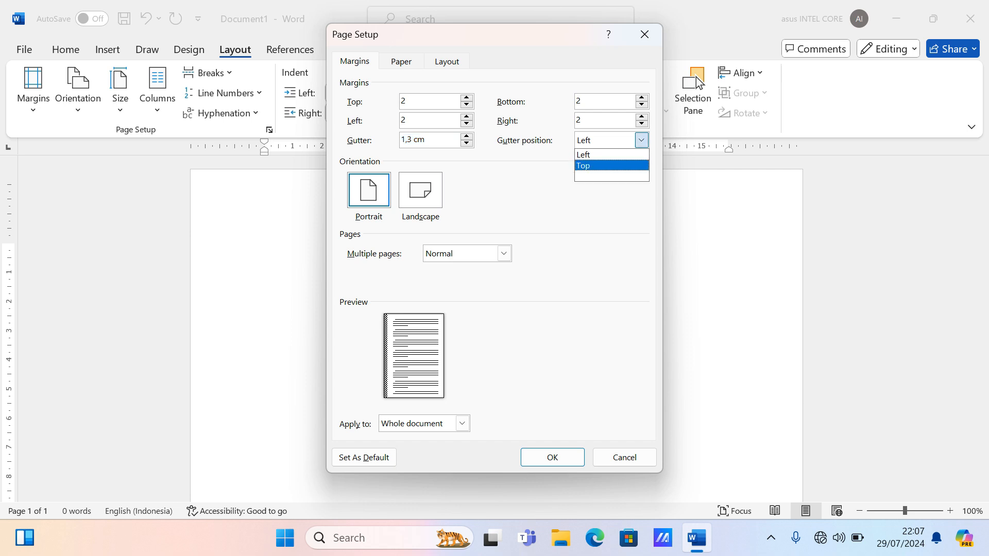
pyautogui.press('Up')
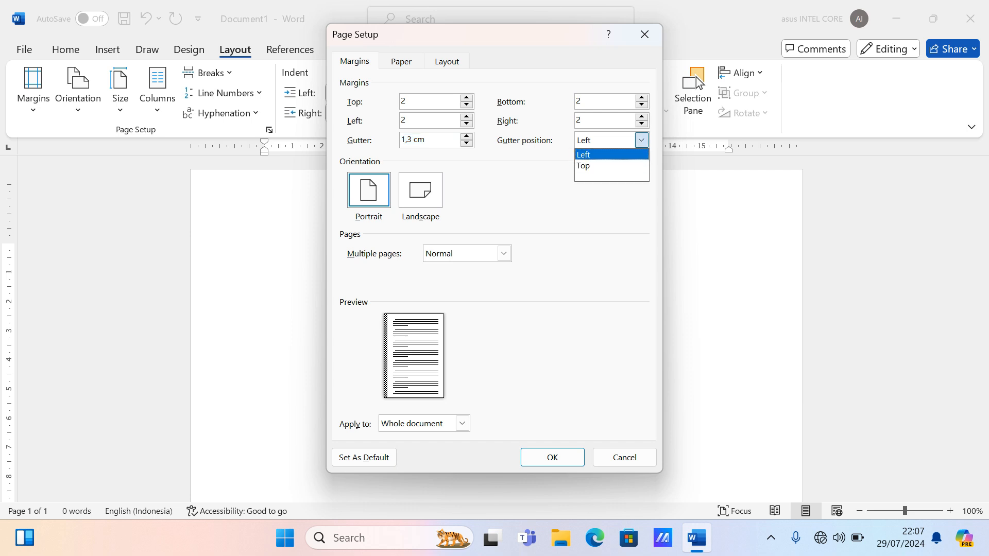
pyautogui.press('Down')
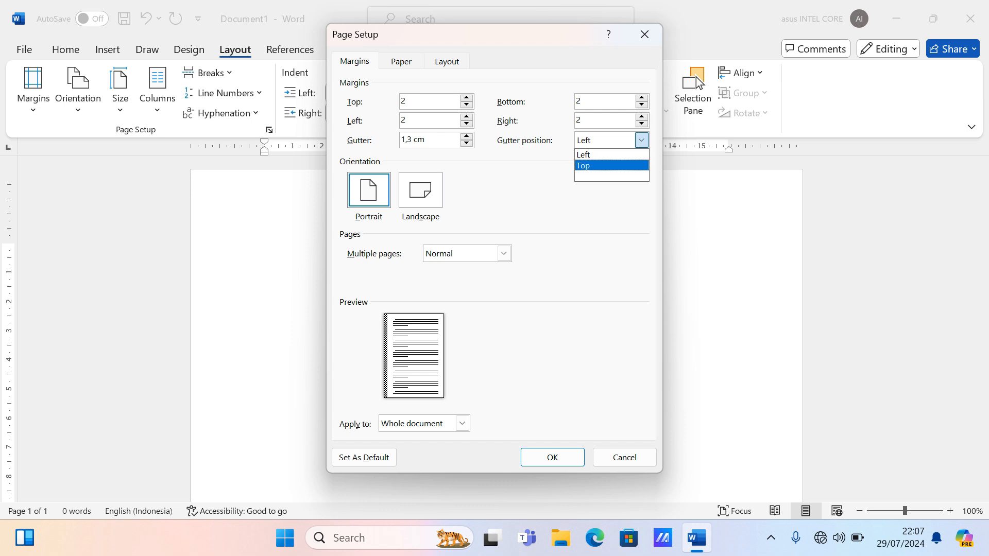
pyautogui.press('Escape')
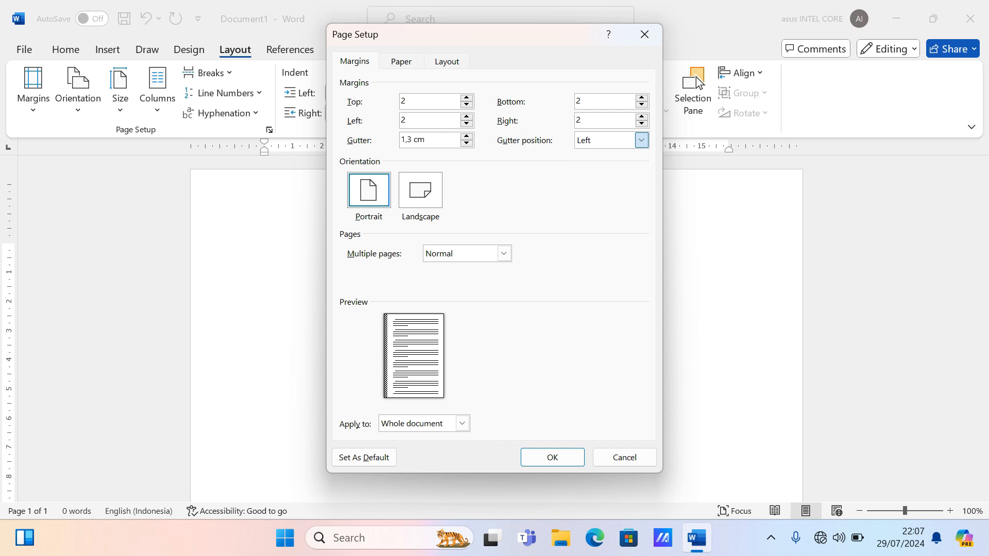
pyautogui.hotkey('shift', 'Tab')
# - Reset the gutter to 0 and choose landscape orientation in Page Setup
pyautogui.write('0')
pyautogui.hotkey('alt', 's')
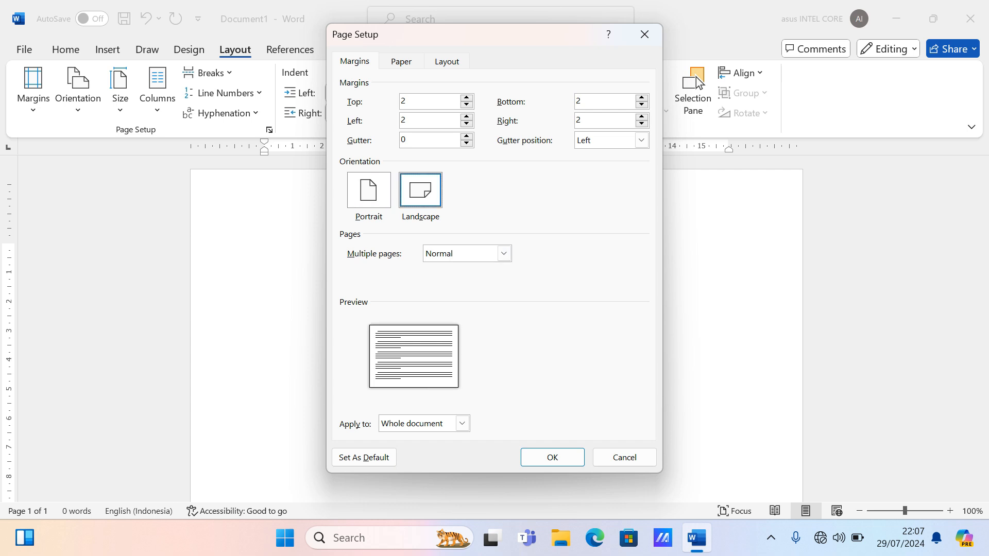
pyautogui.hotkey('alt', 'p')
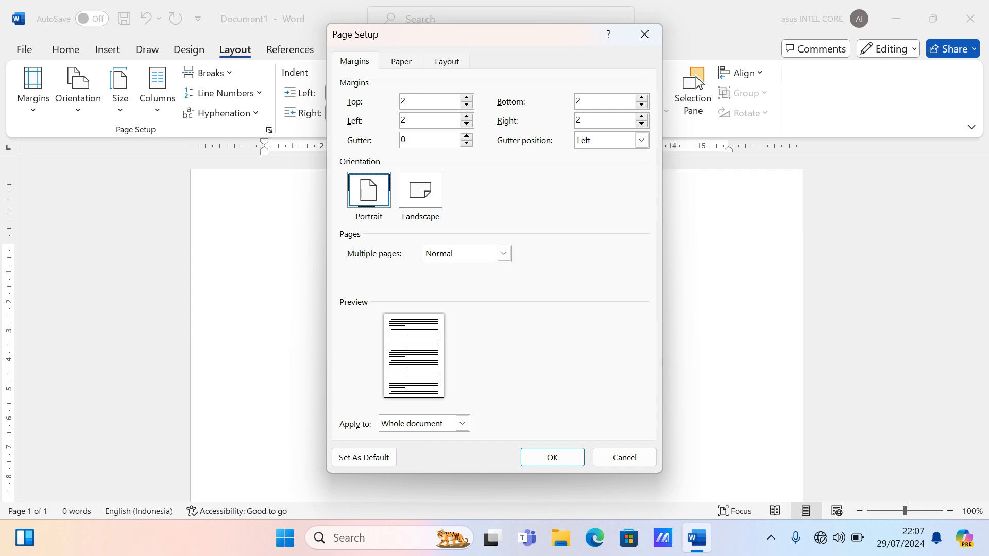
pyautogui.hotkey('alt', 's')
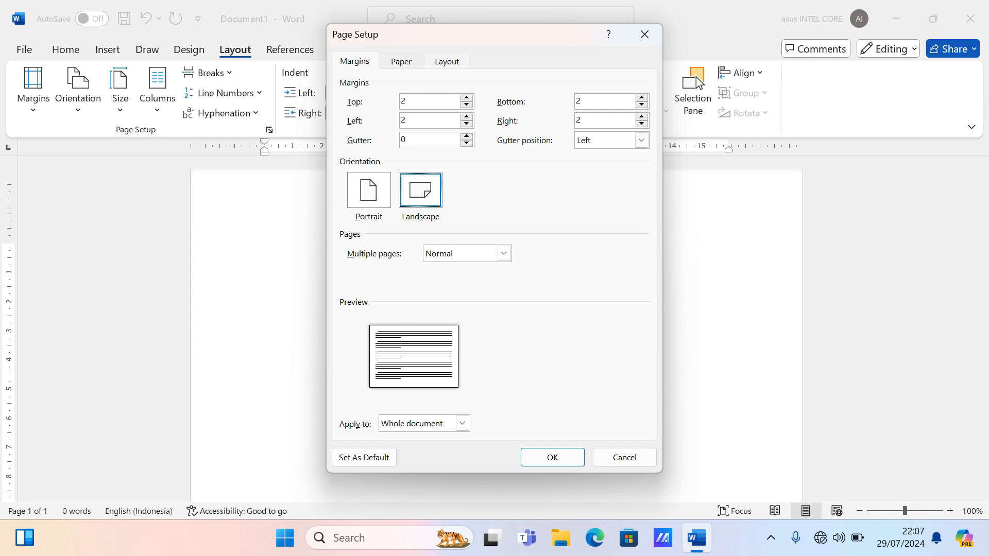
# - Choose Letter as the paper size on the Paper tab
pyautogui.hotkey('ctrl', 'Tab')
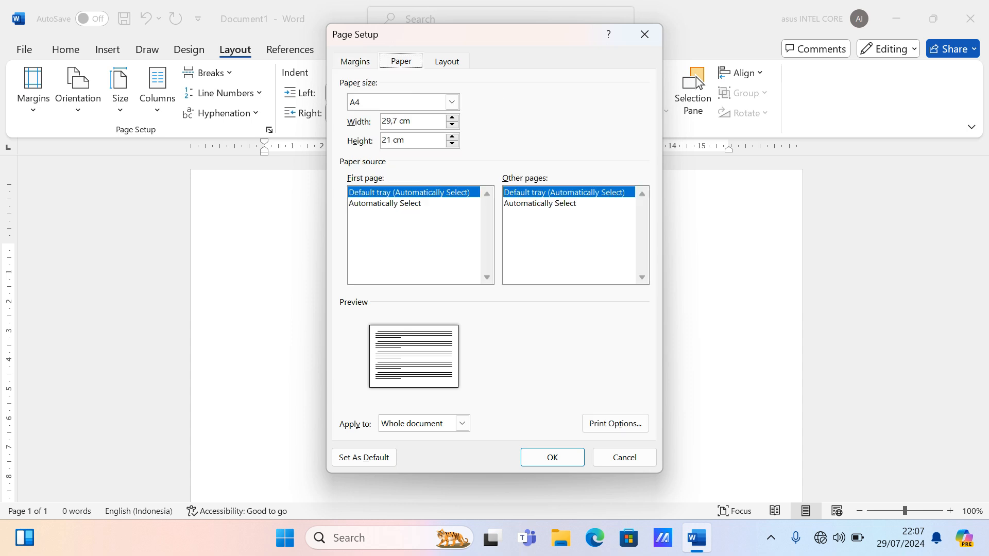
pyautogui.press('Tab')
pyautogui.hotkey('alt', 'Down')
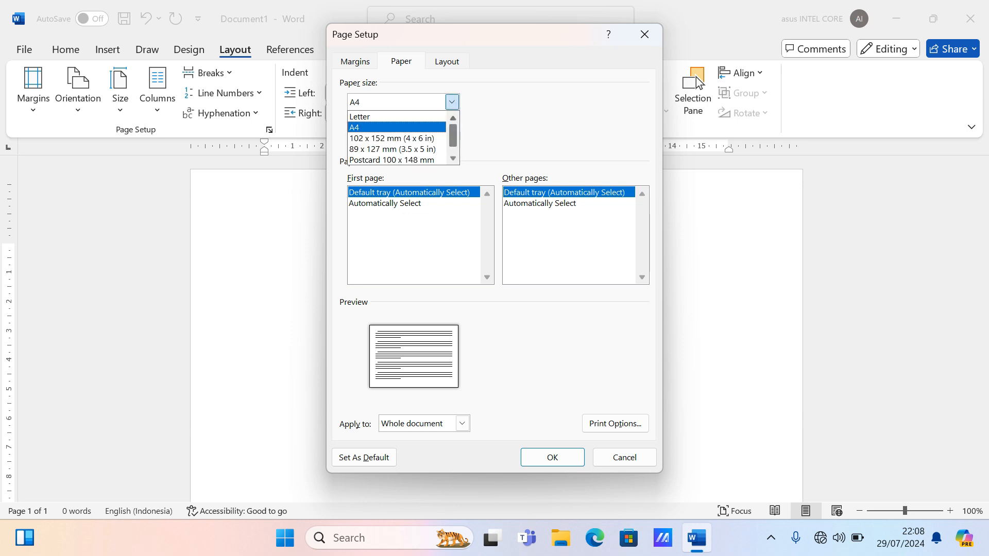
pyautogui.scroll(-1, 699, 83)
pyautogui.scroll(1, 698, 83)
pyautogui.press('Up')
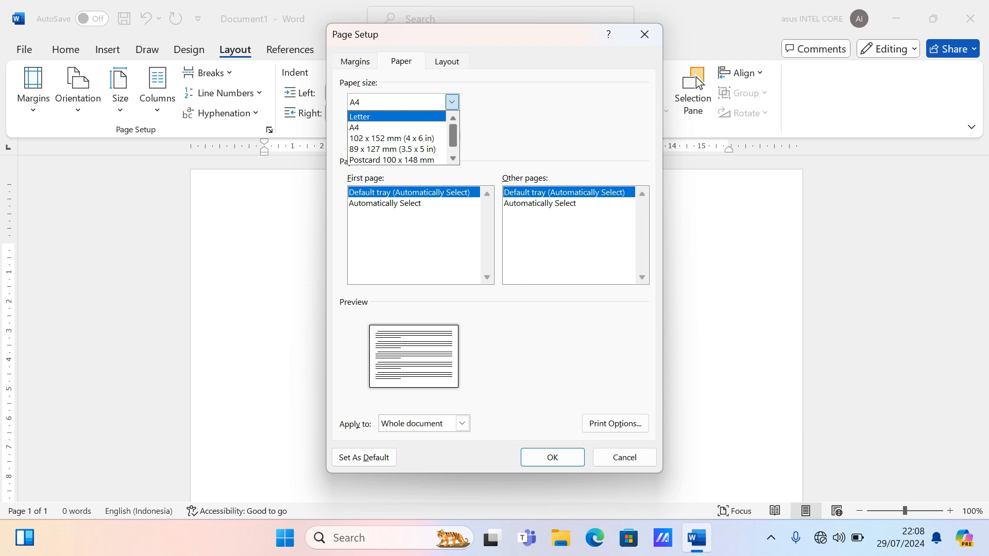
pyautogui.press('Down')
pyautogui.press('Down')
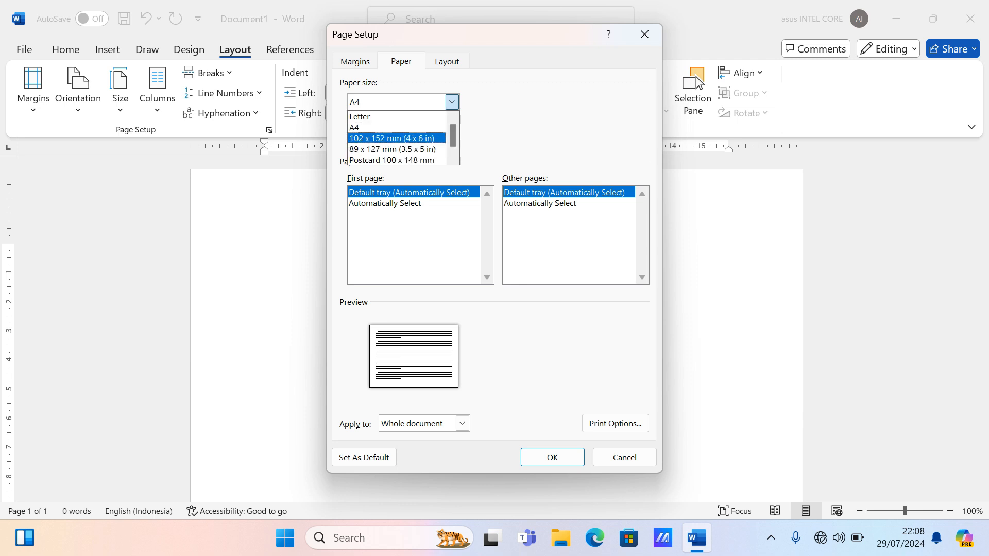
pyautogui.press('Escape')
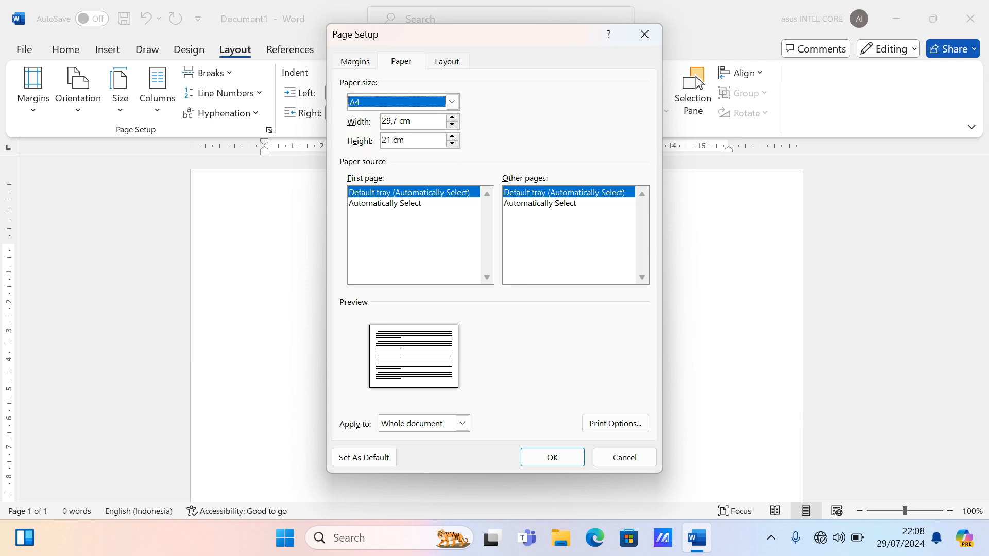
pyautogui.hotkey('alt', 'Down')
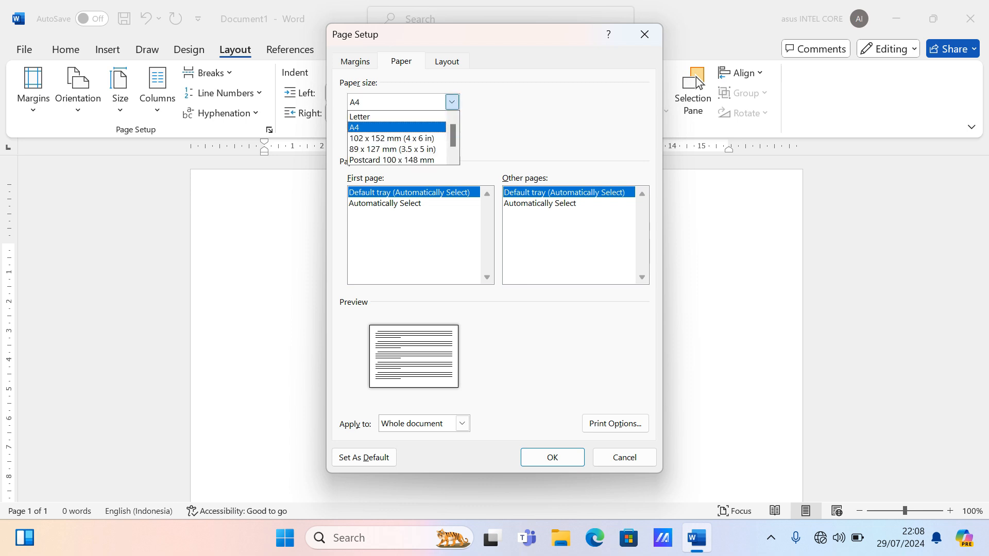
pyautogui.press('Escape')
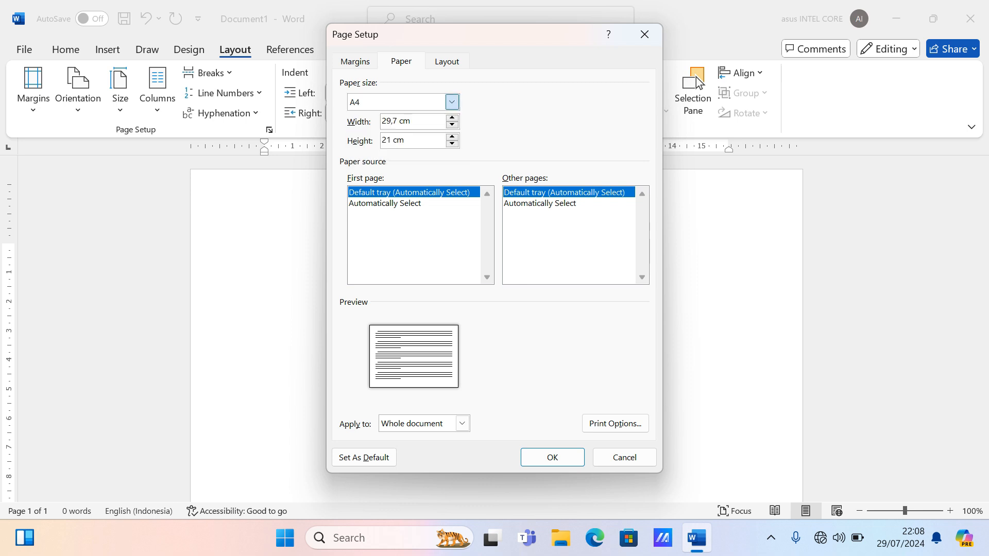
pyautogui.hotkey('alt', 'Down')
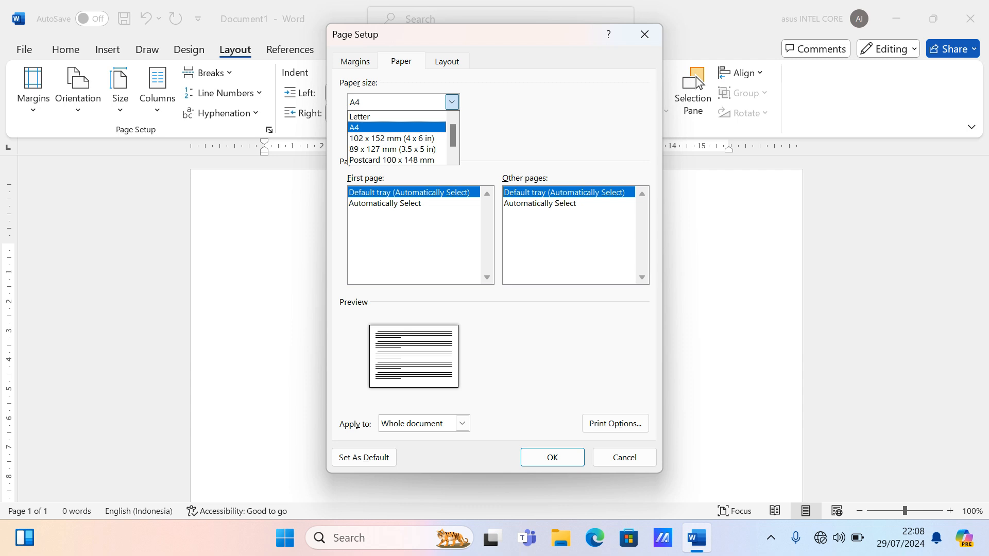
pyautogui.press('Up')
pyautogui.press('Escape')
# - Set portrait orientation and a 33 cm page height, then apply the custom size past the margins warning
pyautogui.press('Up')
pyautogui.press('Tab')
pyautogui.press('Tab')
pyautogui.hotkey('shift', 'Left')
pyautogui.hotkey('shift', 'Left')
pyautogui.hotkey('shift', 'Left')
pyautogui.hotkey('shift', 'Left')
pyautogui.hotkey('shift', 'Left')
pyautogui.hotkey('shift', 'Left')
pyautogui.hotkey('shift', 'Left')
pyautogui.hotkey('shift', 'Left')
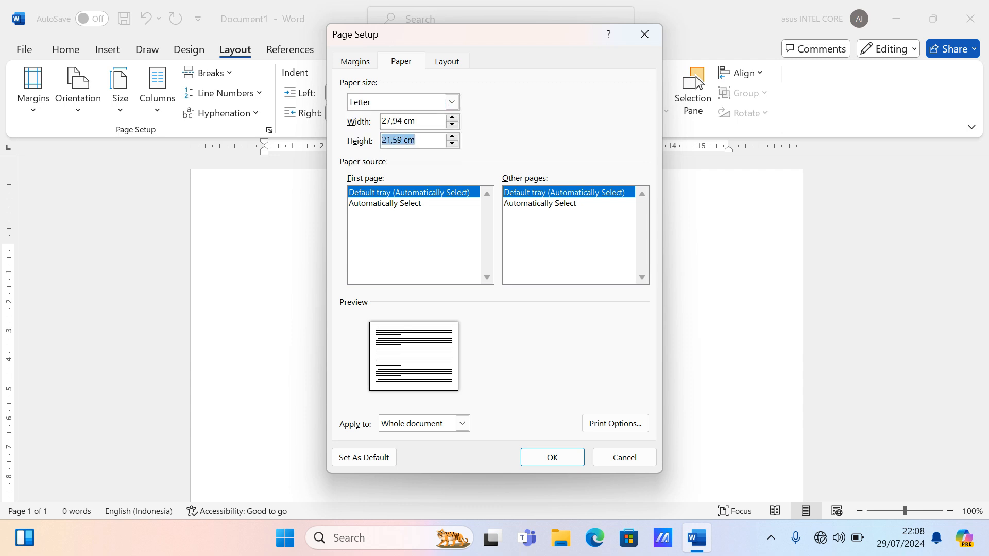
pyautogui.hotkey('ctrl', 'shift', 'Tab')
pyautogui.hotkey('alt', 'p')
pyautogui.hotkey('ctrl', 'Tab')
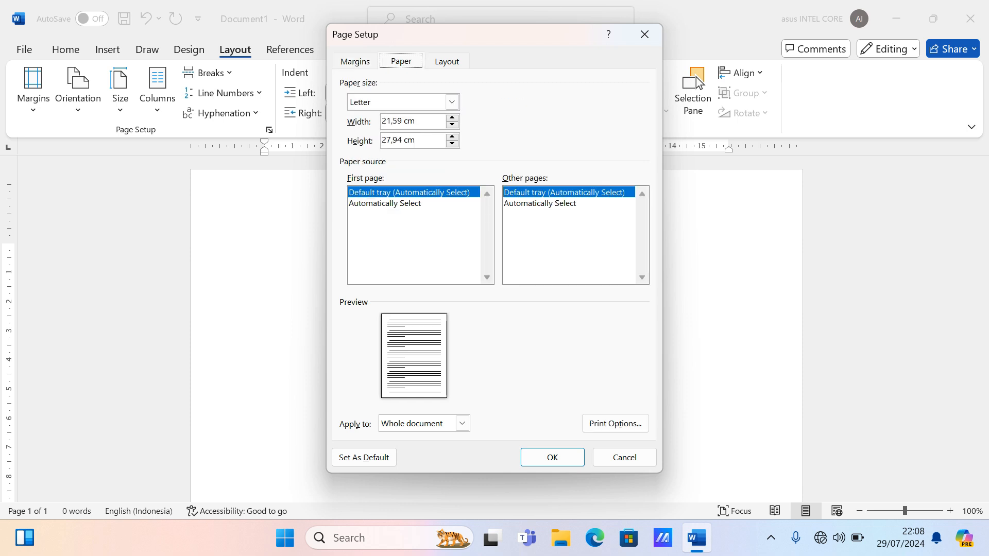
pyautogui.hotkey('alt', 'e')
pyautogui.write('33')
pyautogui.press('Return')
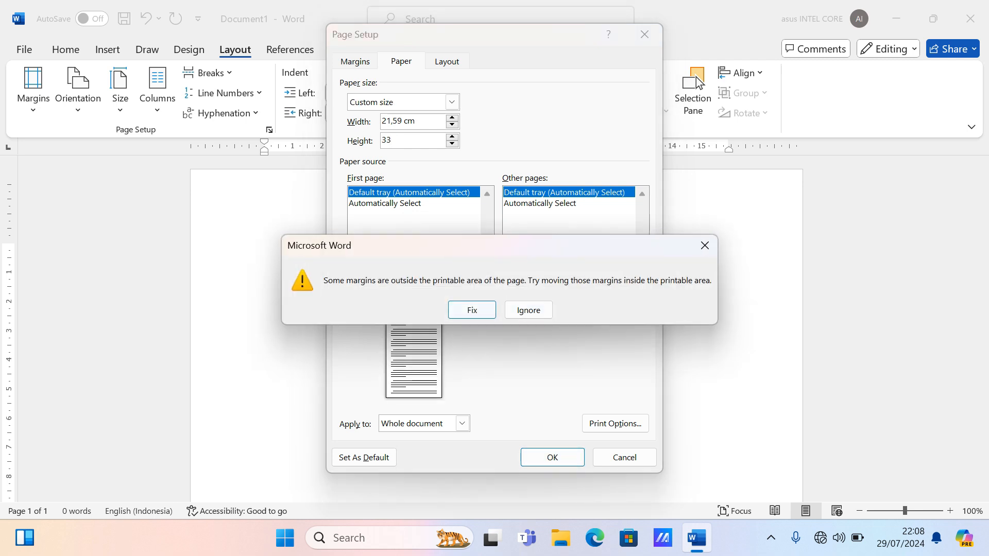
pyautogui.press('Return')
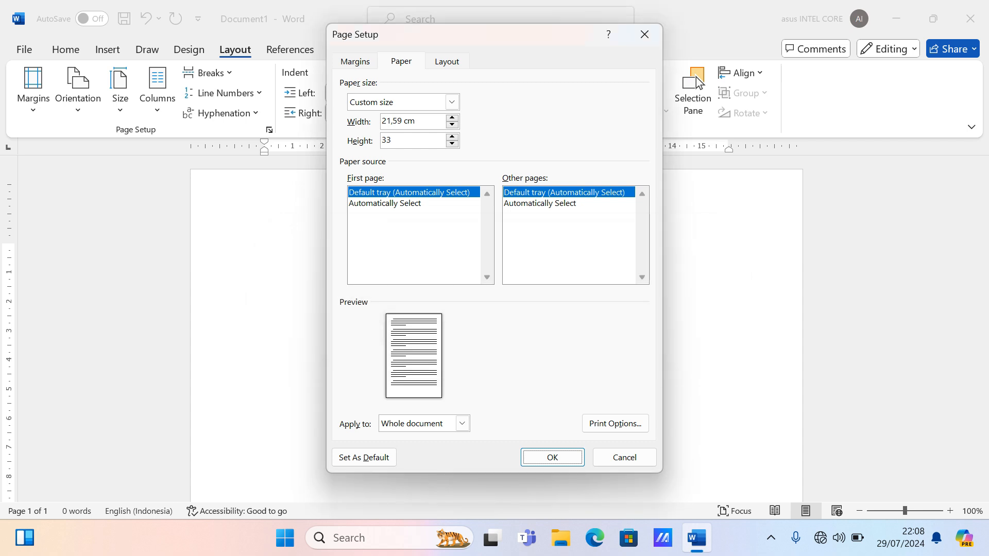
pyautogui.press('Return')
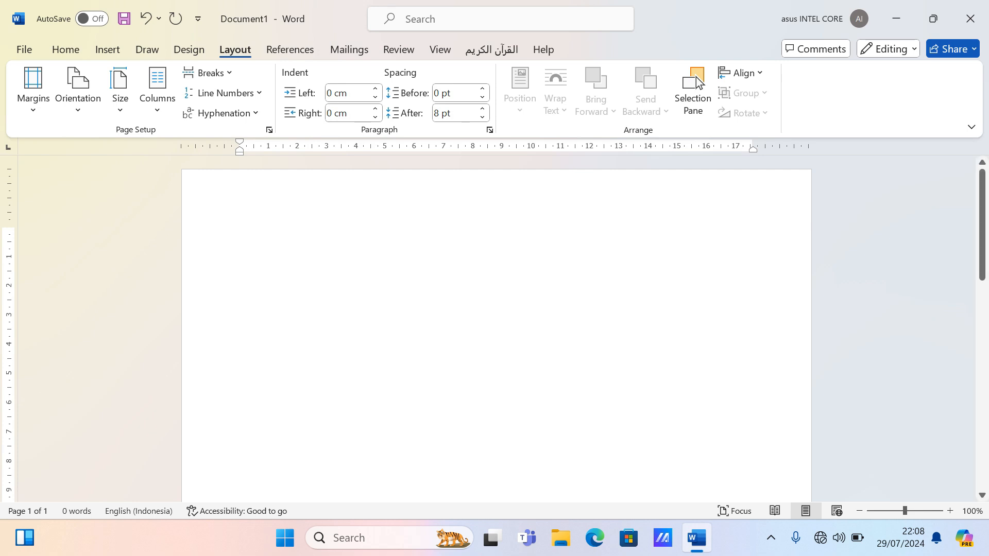
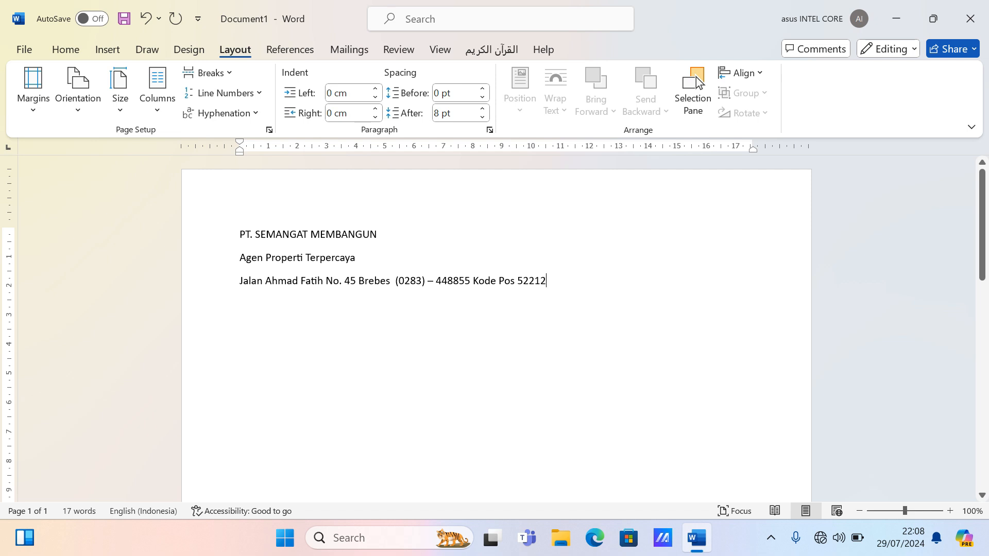
# - Paste PT. SEMANGAT MEMBANGUN, Agen Properti Terpercaya and the address line, then select them
pyautogui.hotkey('shift', 'Down')
pyautogui.hotkey('shift', 'Down')
pyautogui.hotkey('shift', 'Down')
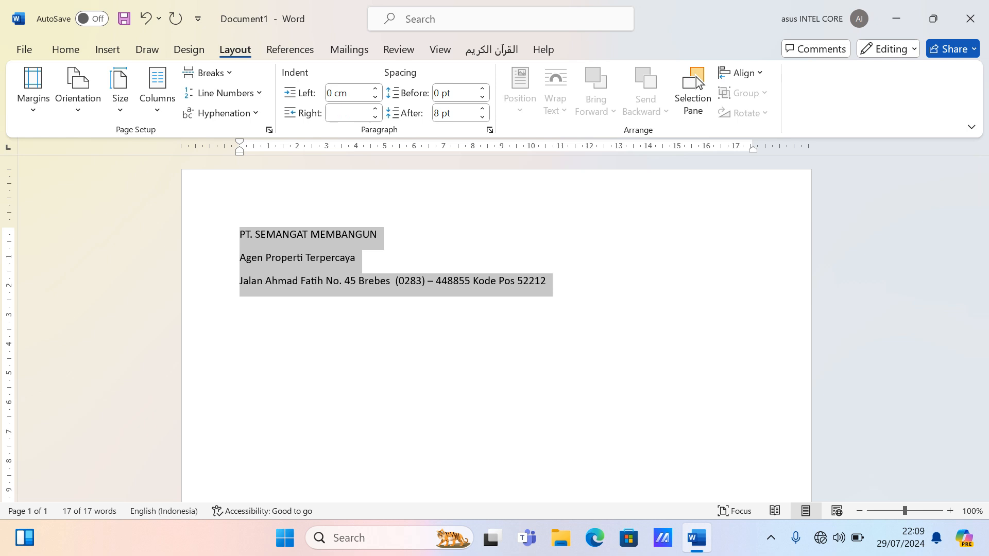
# - Try 0 pt space after and single spacing in the Paragraph dialog, then undo it
pyautogui.scroll(4, 697, 76)
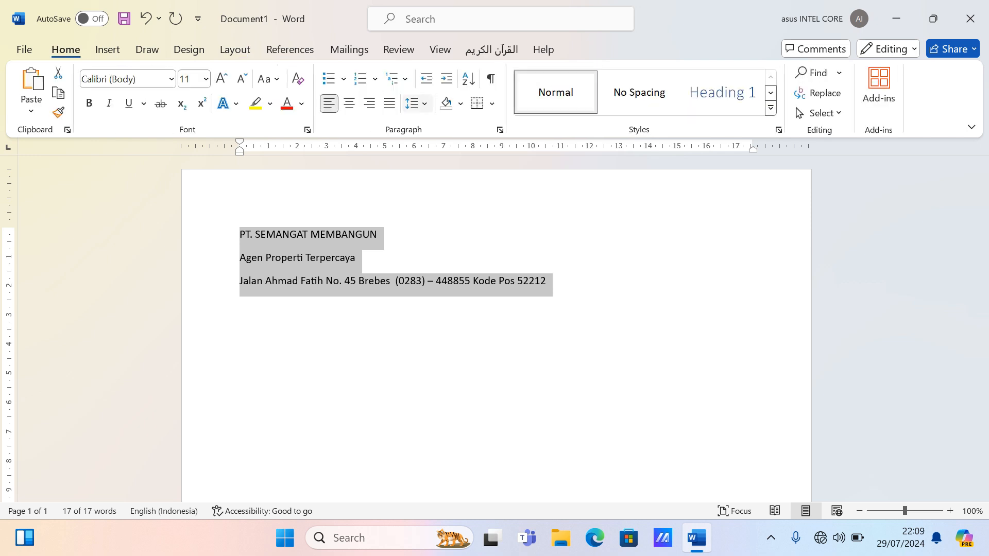
pyautogui.click(500, 130)
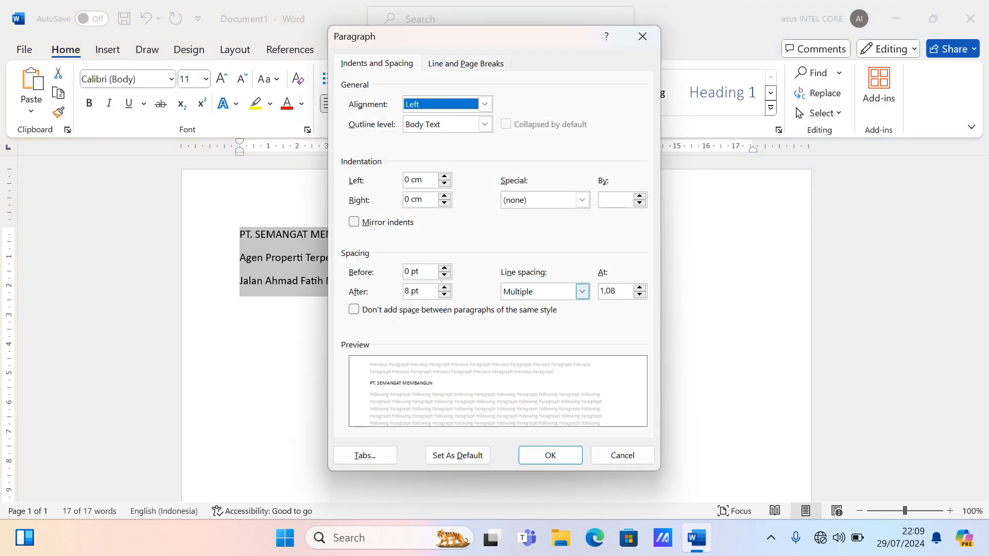
pyautogui.press('Escape')
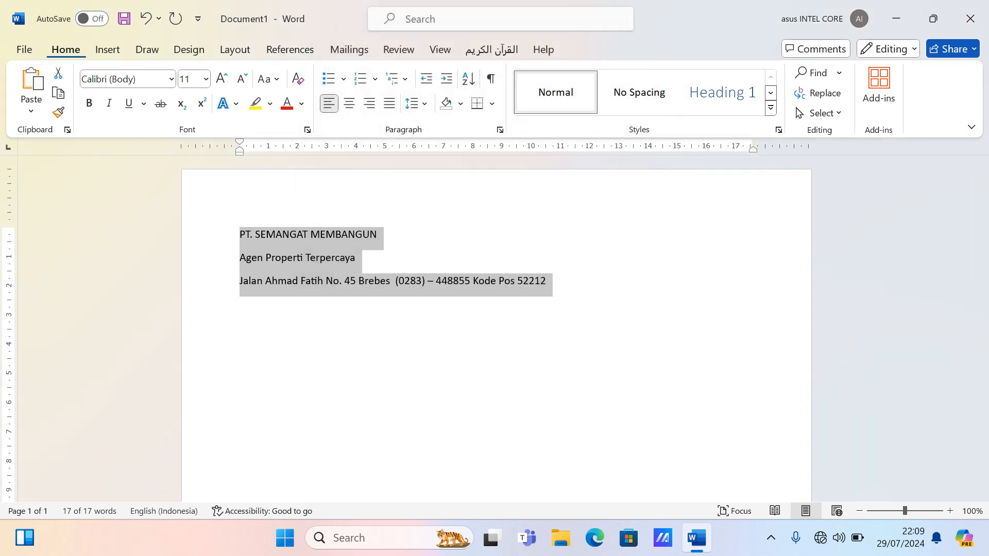
pyautogui.click(499, 130)
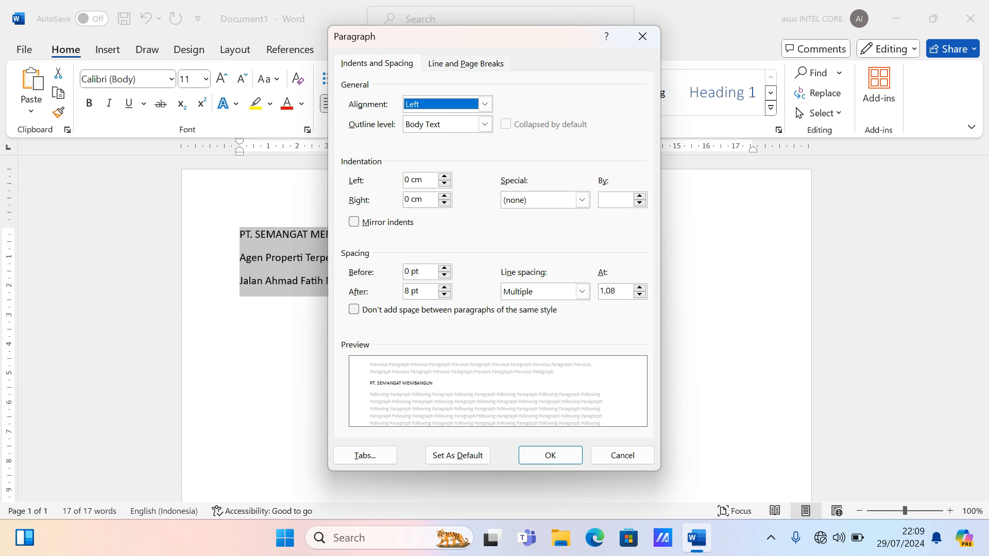
pyautogui.click(419, 291)
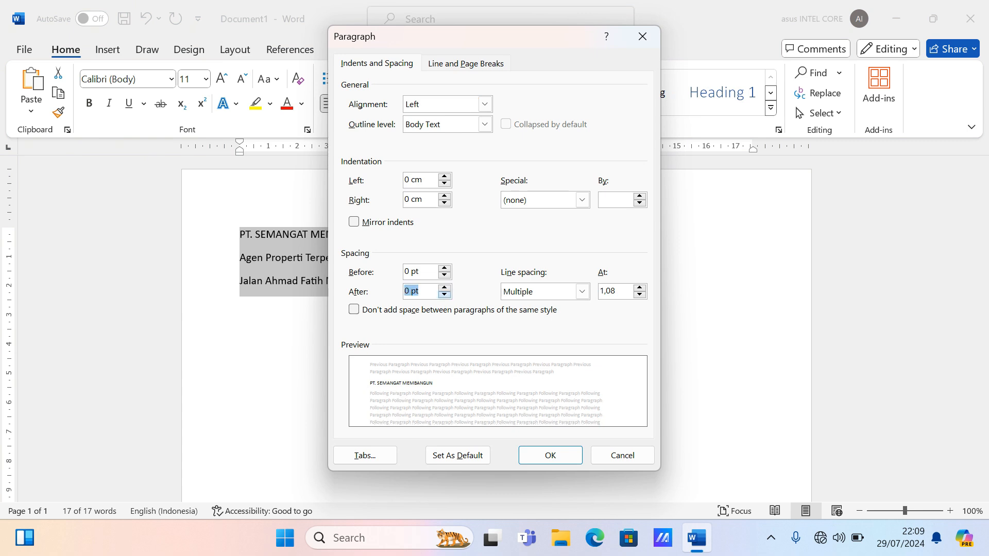
pyautogui.press('Down')
pyautogui.press('Down')
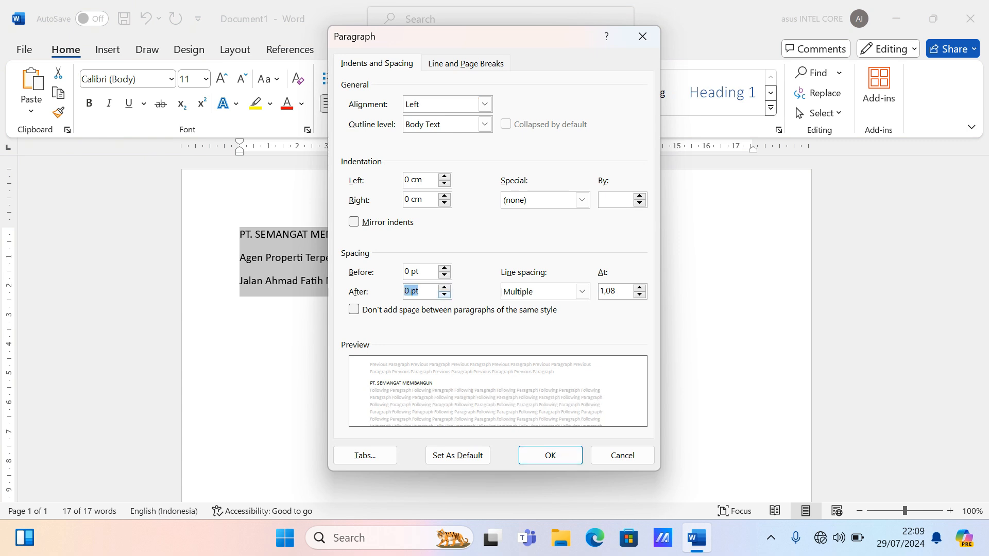
pyautogui.click(582, 292)
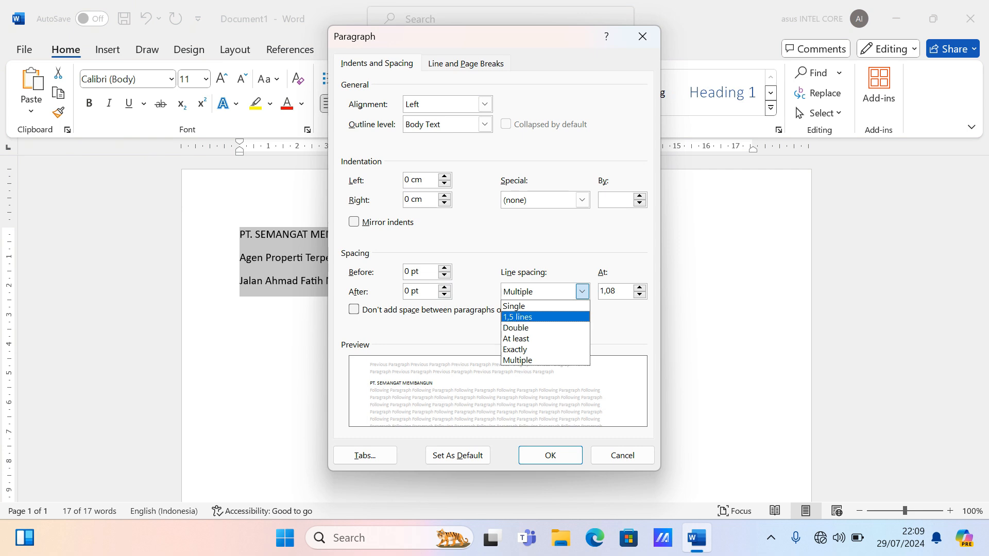
pyautogui.press('Return')
pyautogui.press('Return')
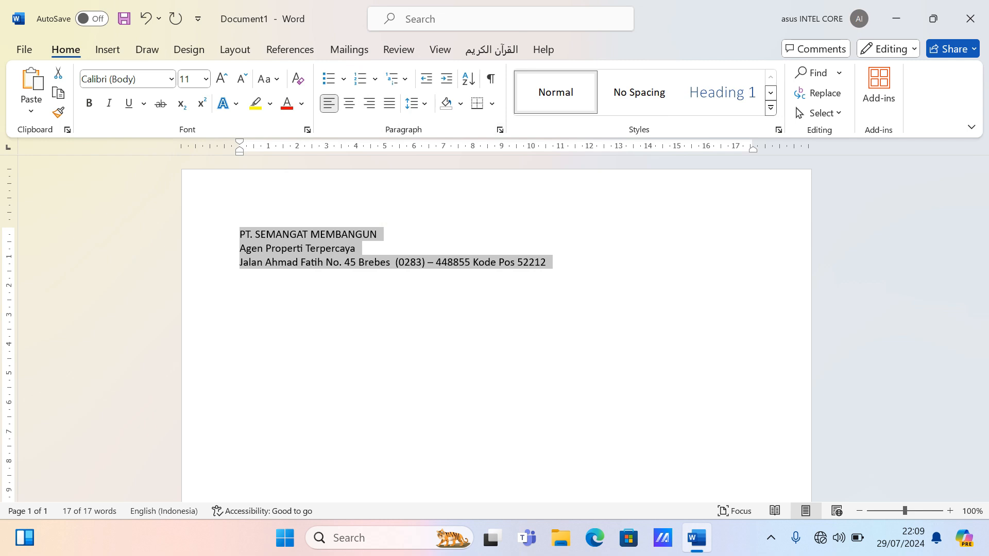
pyautogui.hotkey('ctrl', 'z')
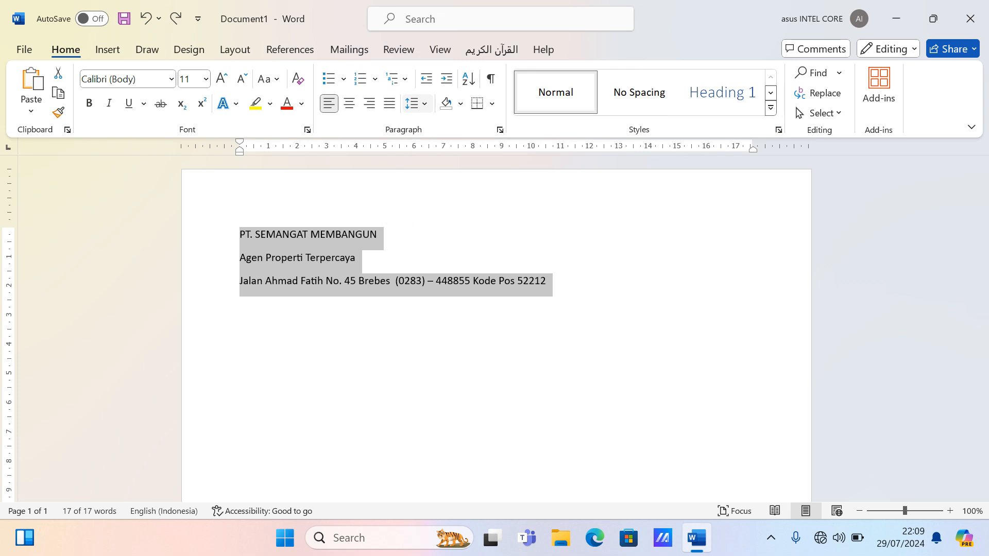
# - Remove the space after each paragraph and apply 1,0 line spacing to the three lines
pyautogui.click(417, 104)
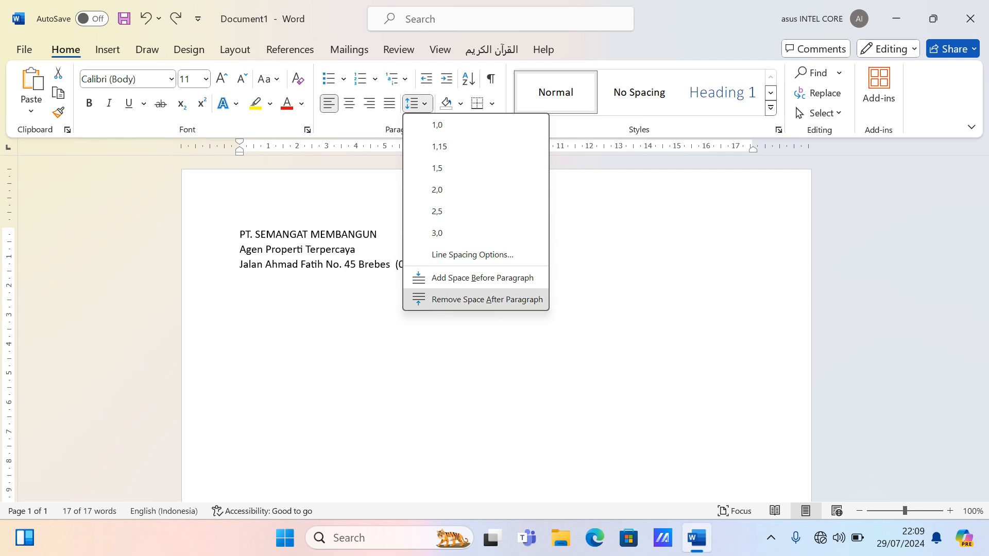
pyautogui.press('Return')
pyautogui.hotkey('alt', 'h')
pyautogui.press('k')
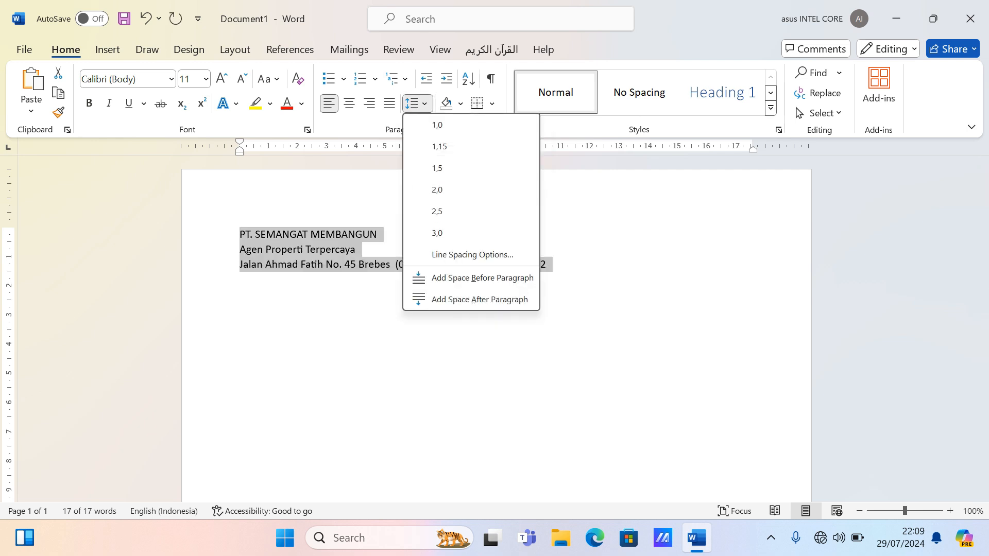
pyautogui.press('Return')
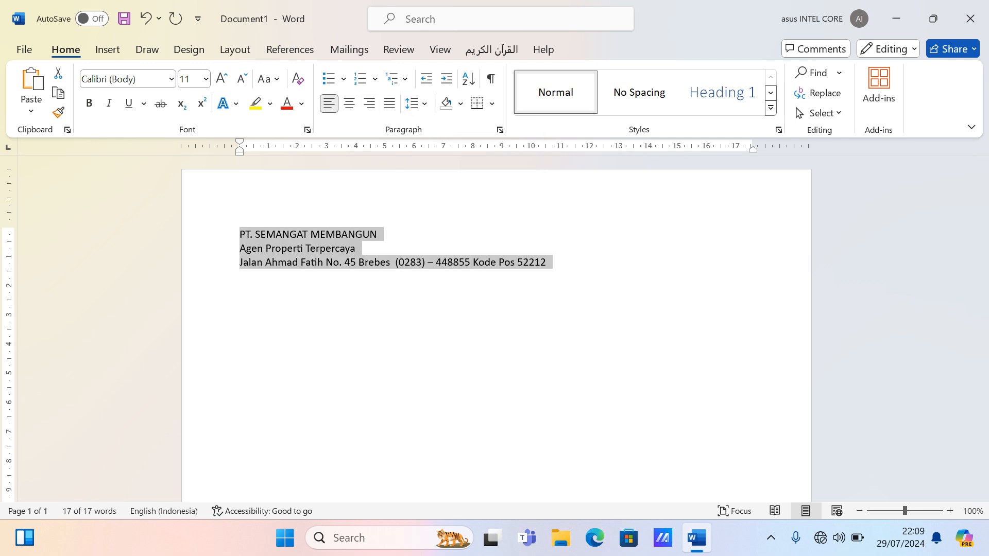
pyautogui.hotkey('ctrl', 'e')
pyautogui.press('Right')
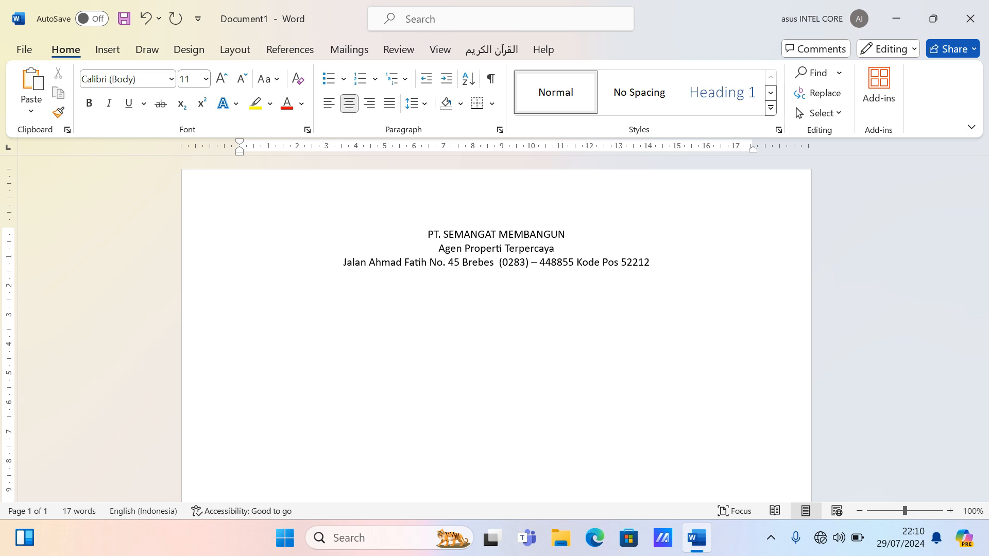
pyautogui.write('---')
pyautogui.press('Return')
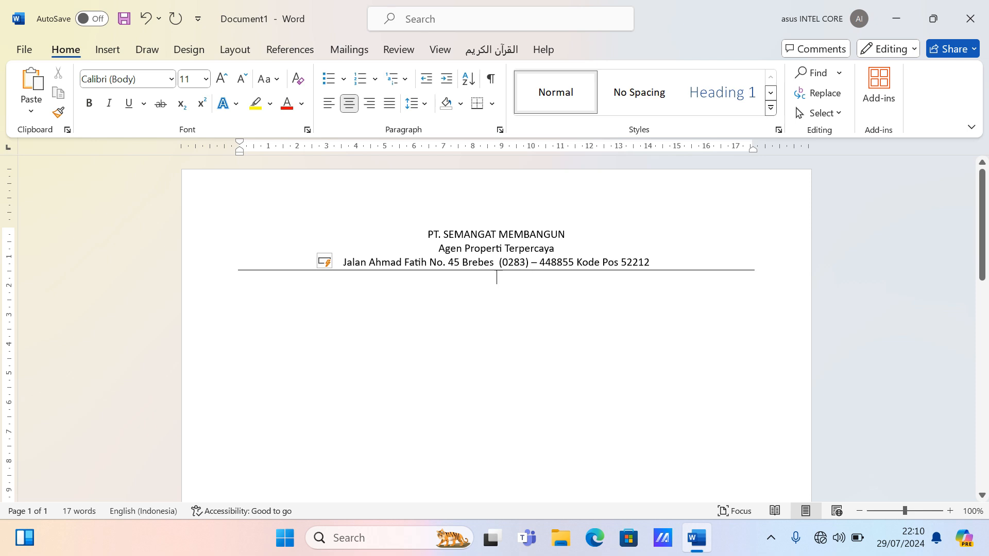
pyautogui.hotkey('ctrl', 'z')
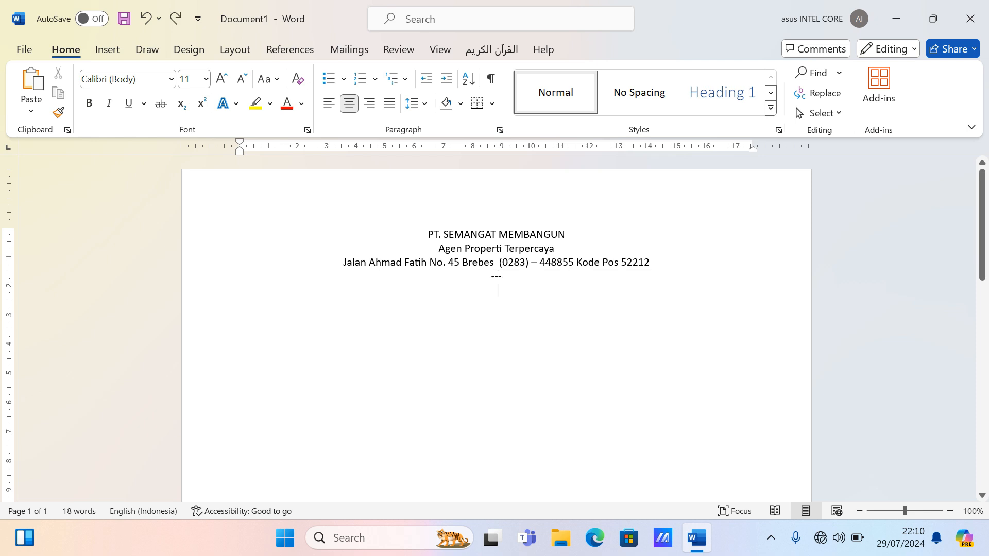
pyautogui.press('BackSpace')
pyautogui.press('BackSpace')
pyautogui.press('BackSpace')
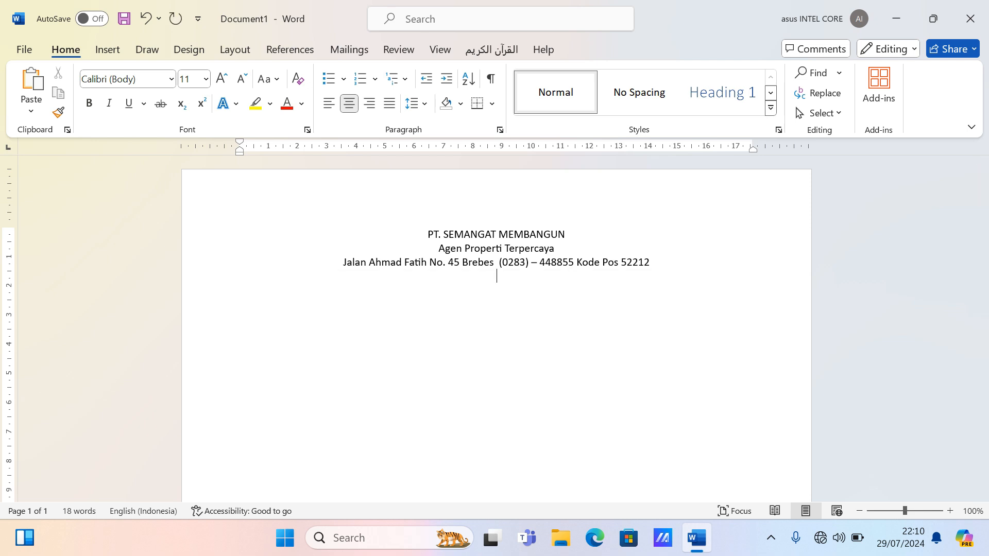
pyautogui.write('=')
pyautogui.press('BackSpace')
pyautogui.write('===')
pyautogui.press('Return')
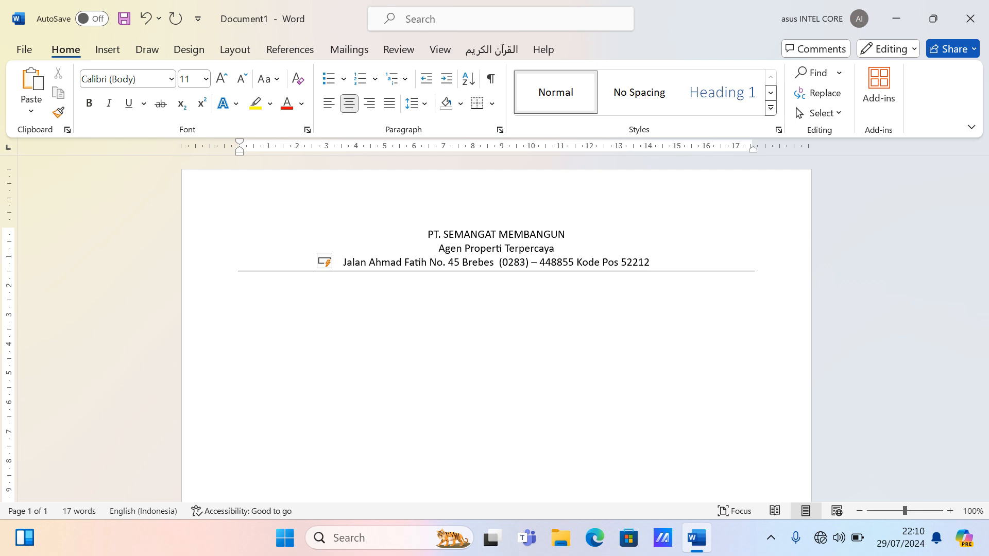
pyautogui.hotkey('ctrl', 'z')
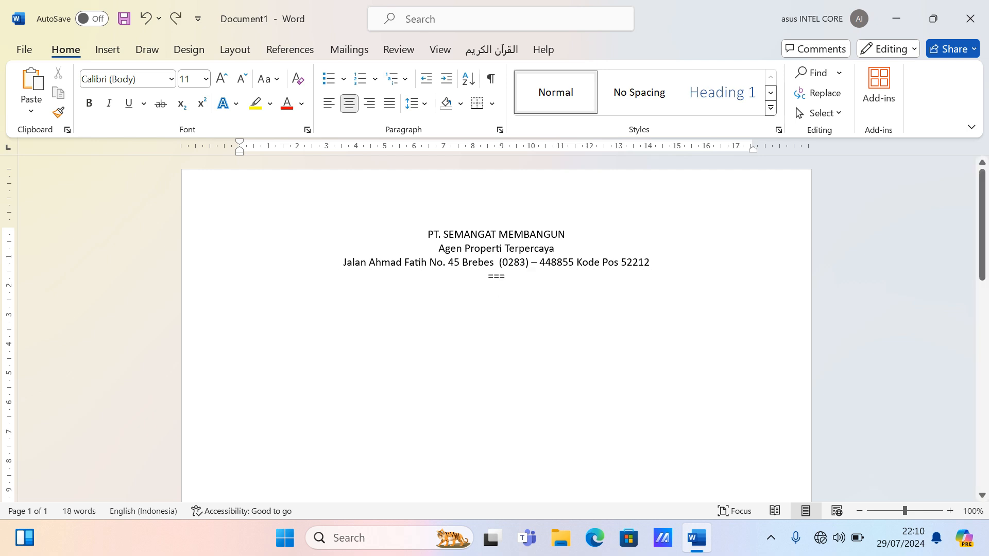
pyautogui.press('BackSpace')
pyautogui.press('BackSpace')
pyautogui.press('BackSpace')
pyautogui.press('BackSpace')
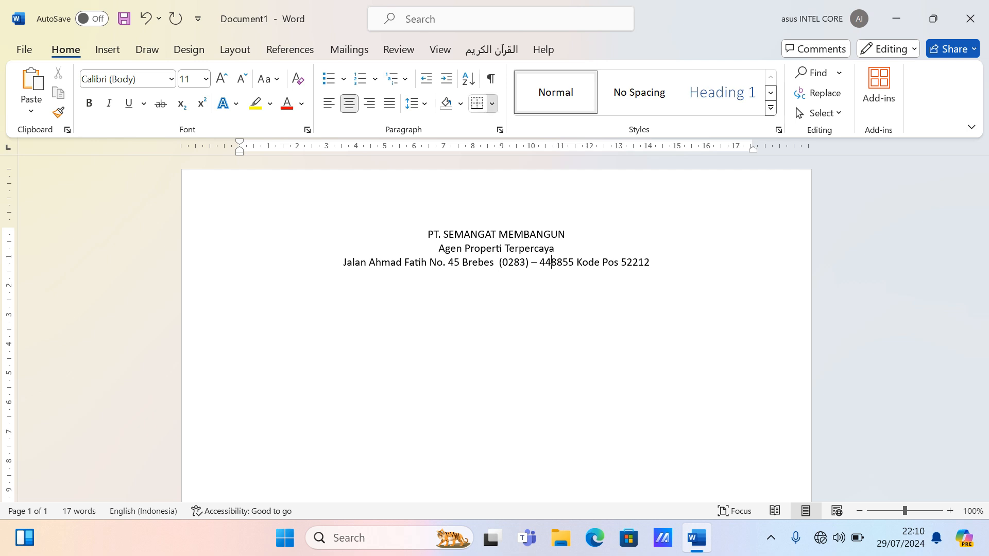
# - Add a thick light orange bottom border under the address via Borders and Shading
pyautogui.click(491, 103)
pyautogui.click(524, 125)
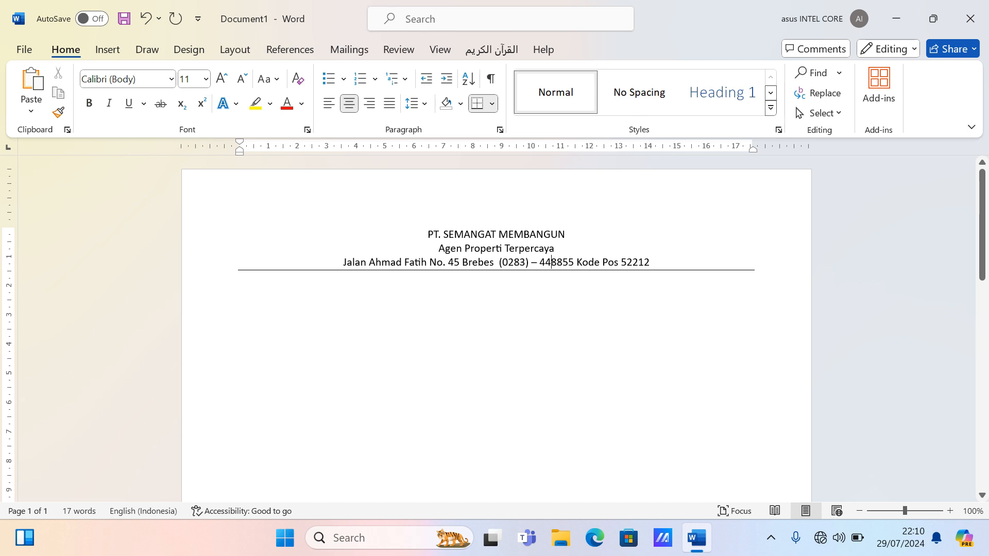
pyautogui.click(492, 103)
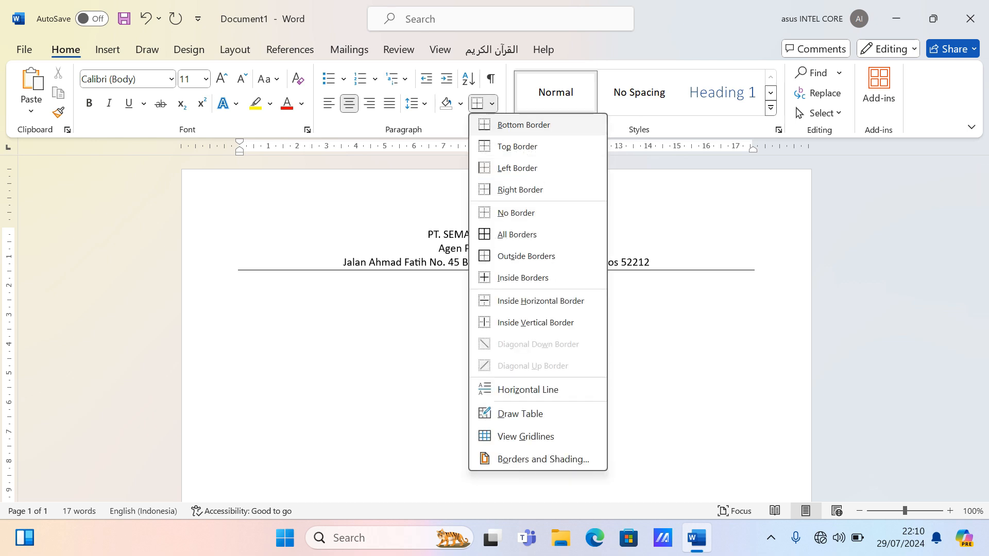
pyautogui.click(544, 459)
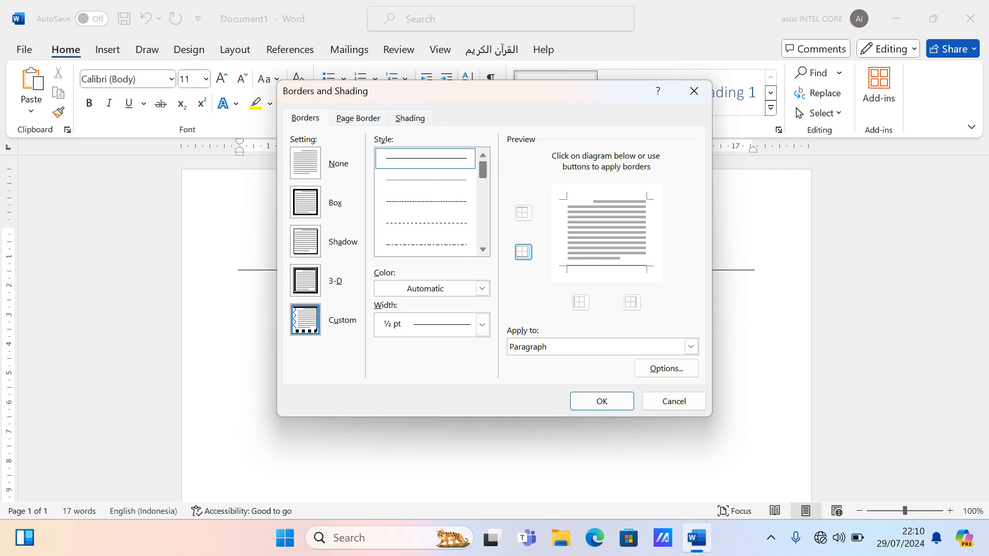
pyautogui.scroll(-3, 425, 202)
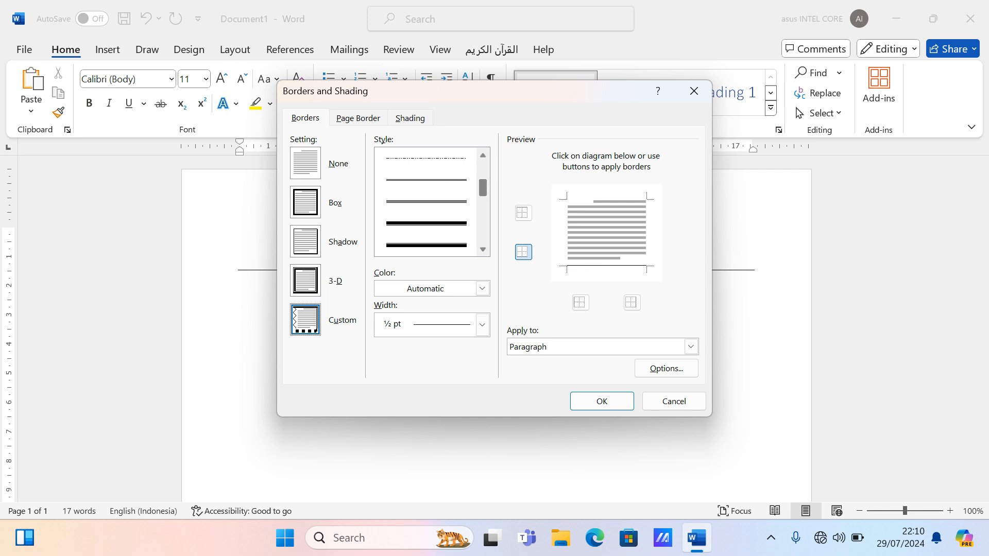
pyautogui.click(425, 245)
pyautogui.click(482, 288)
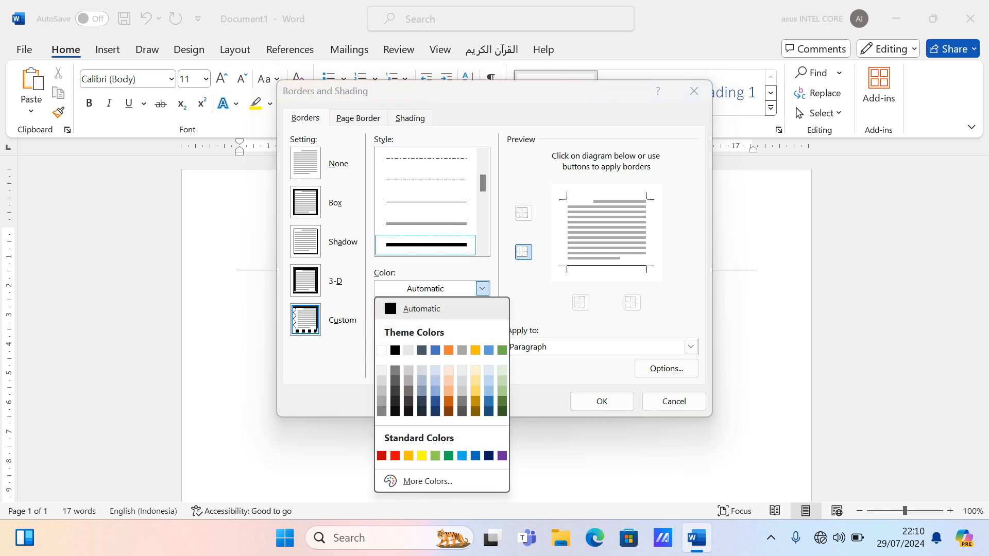
pyautogui.click(449, 390)
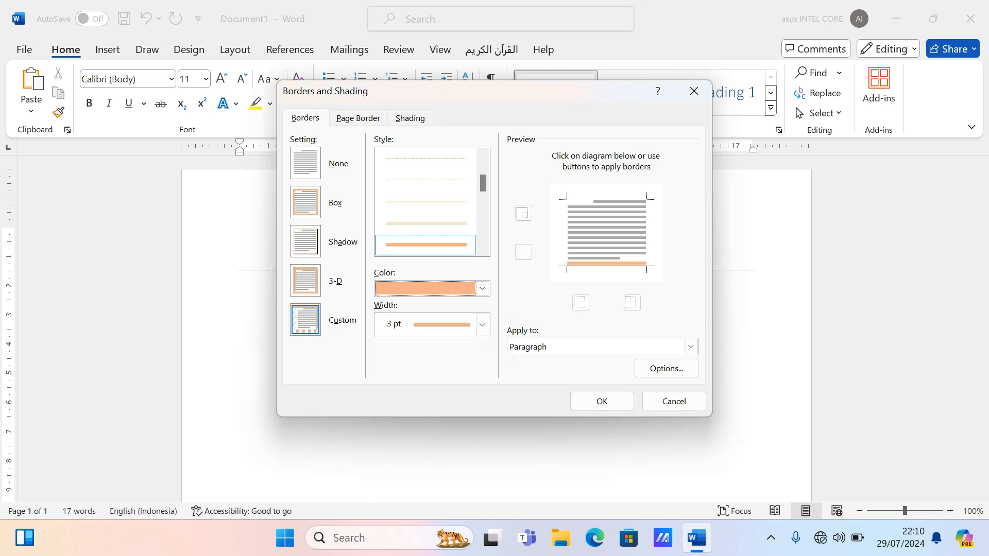
pyautogui.click(602, 402)
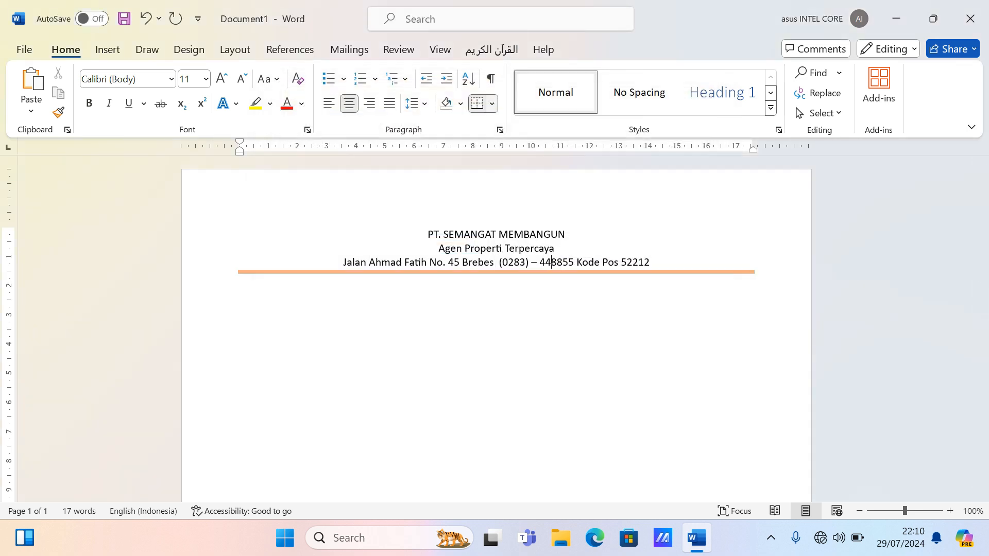
# - Remove the border under the address, choosing No Border
pyautogui.click(491, 103)
pyautogui.click(516, 212)
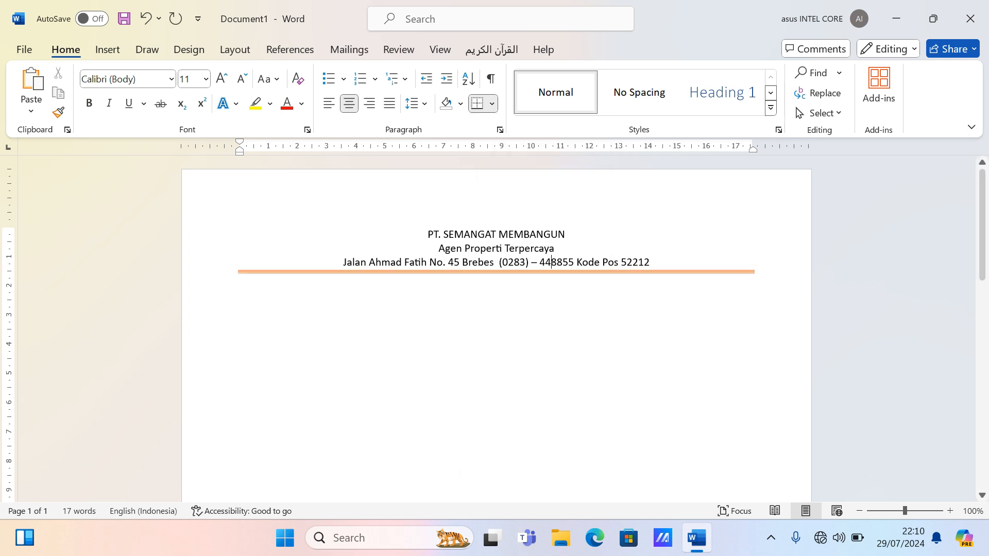
pyautogui.click(107, 49)
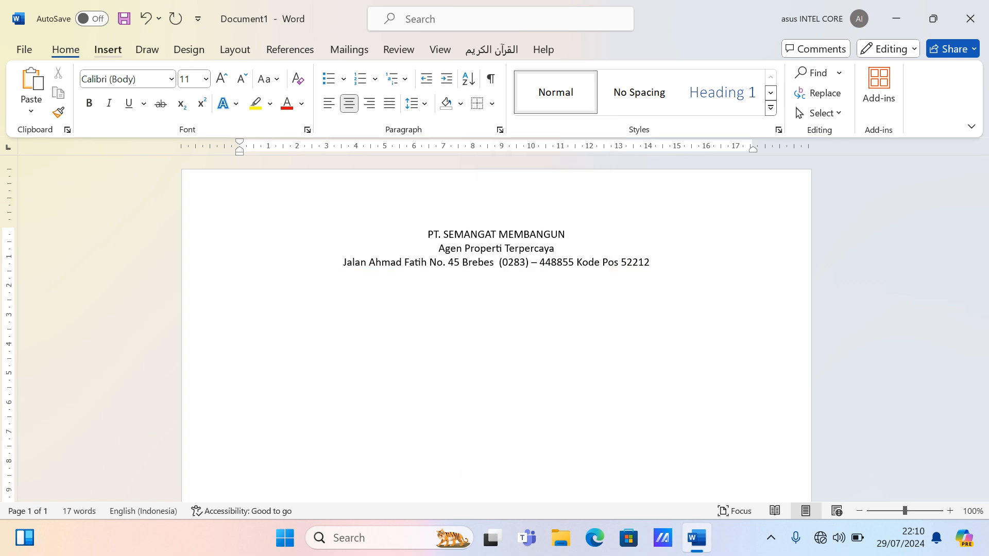
# - Draw a horizontal straight line shape, about 18,12 cm long, beneath the address line
pyautogui.click(219, 73)
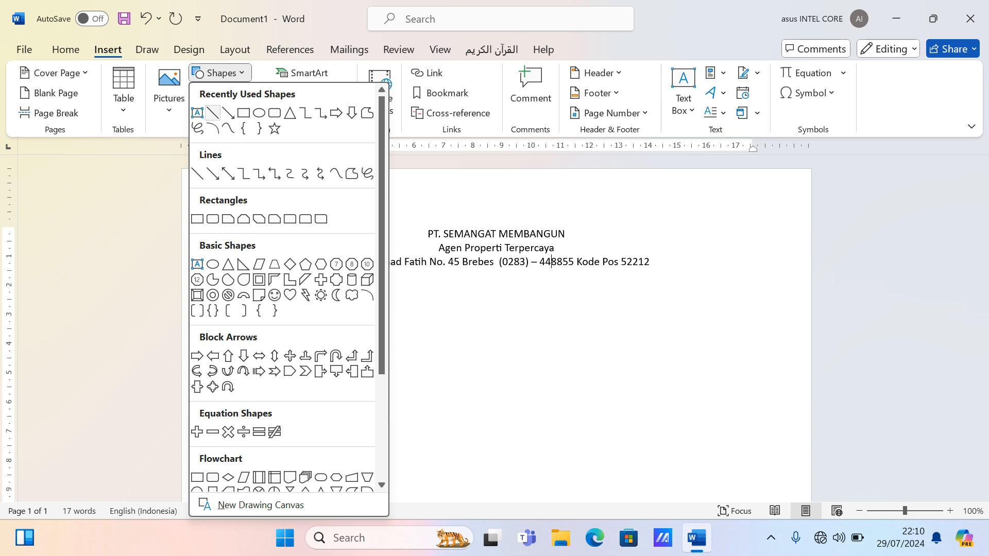
pyautogui.click(213, 113)
pyautogui.moveTo(239, 273)
pyautogui.mouseDown()
pyautogui.moveTo(573, 298)
pyautogui.moveTo(767, 270)
pyautogui.mouseUp()
pyautogui.click(551, 262)
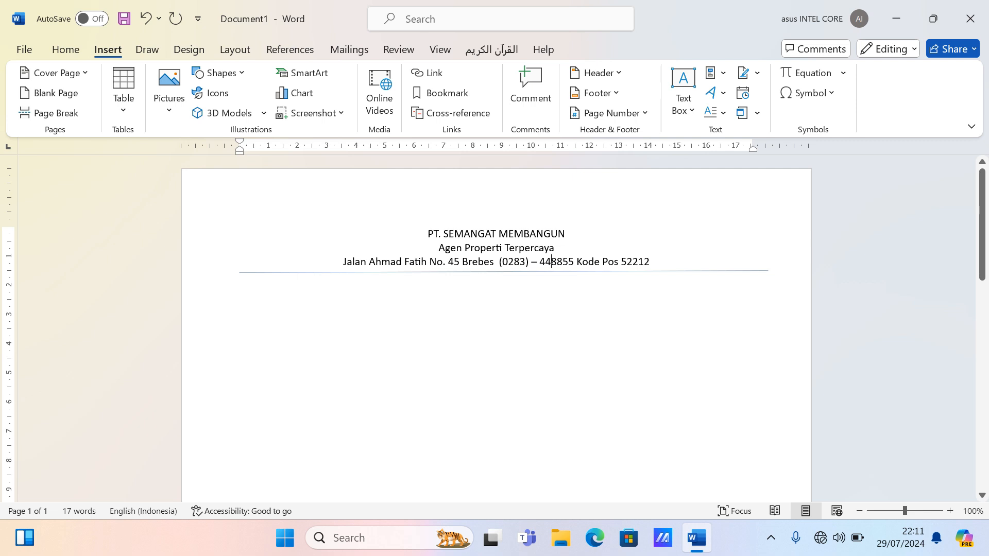
pyautogui.click(551, 272)
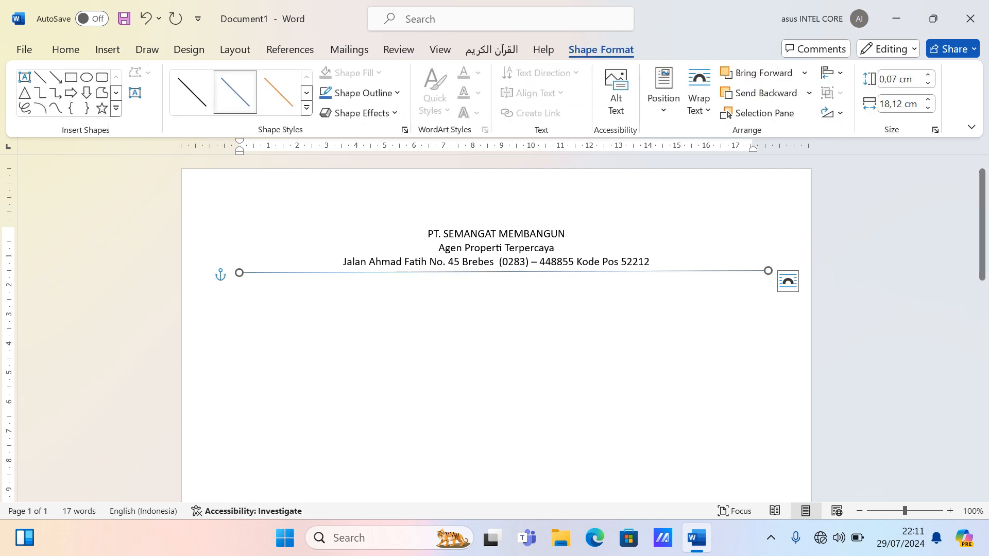
# - Give the line under the address a 2¼ pt weight and a black outline colour
pyautogui.click(360, 93)
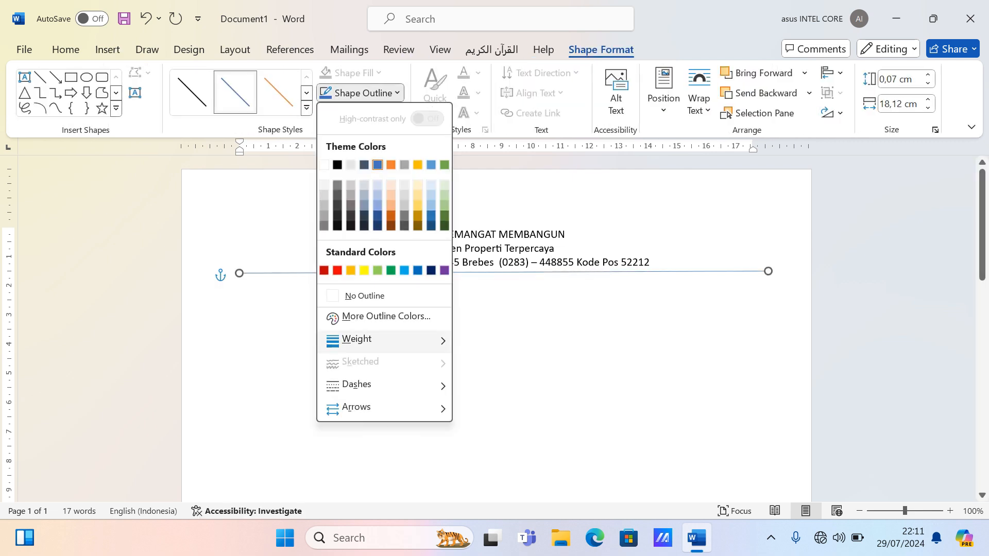
pyautogui.moveTo(357, 339)
pyautogui.click(515, 416)
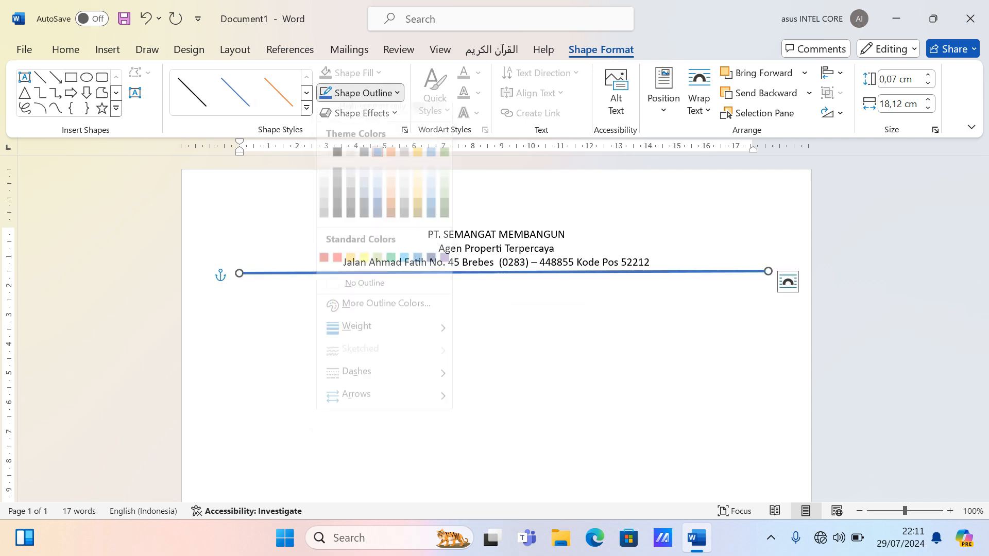
pyautogui.click(337, 164)
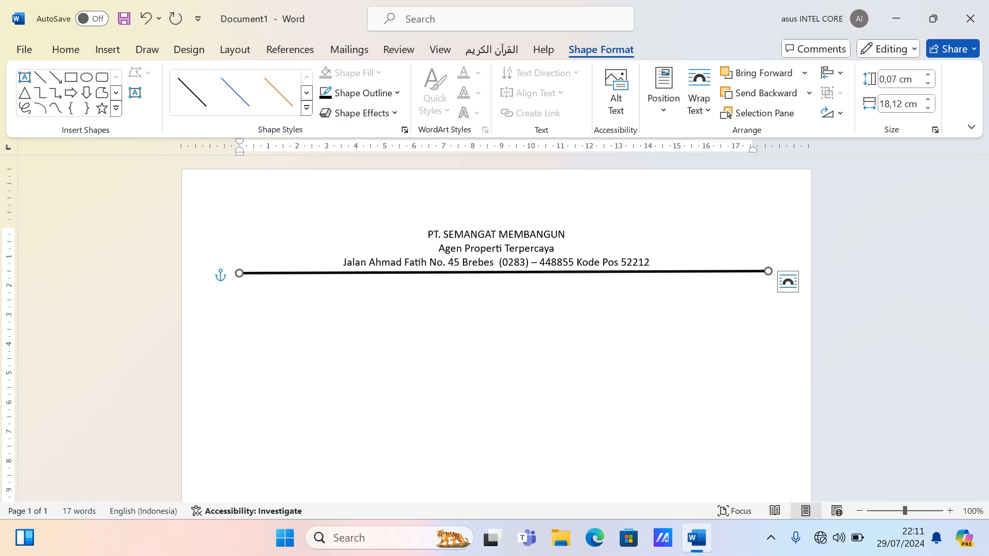
pyautogui.click(65, 49)
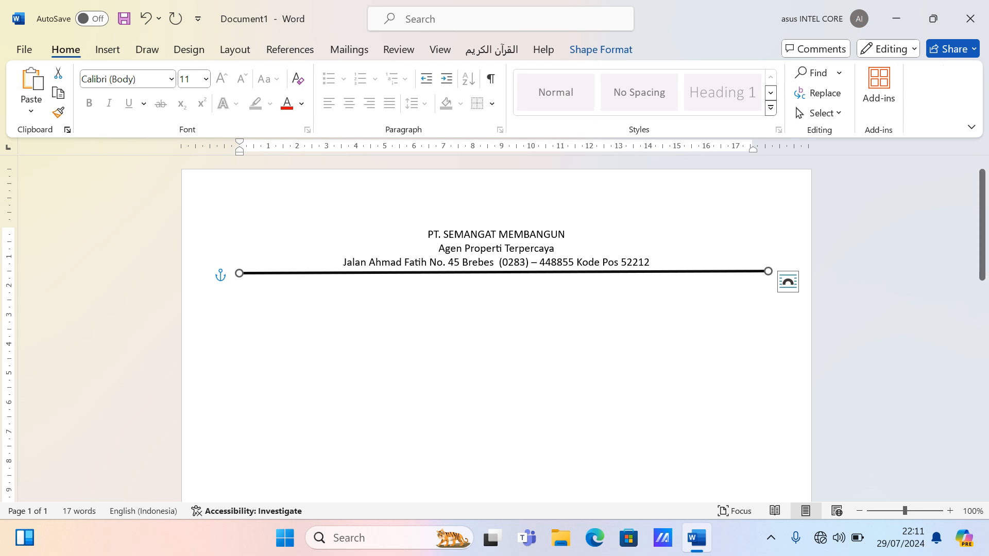
# - Set the company name PT. SEMANGAT MEMBANGUN in the Bodoni MT Black font
pyautogui.click(108, 49)
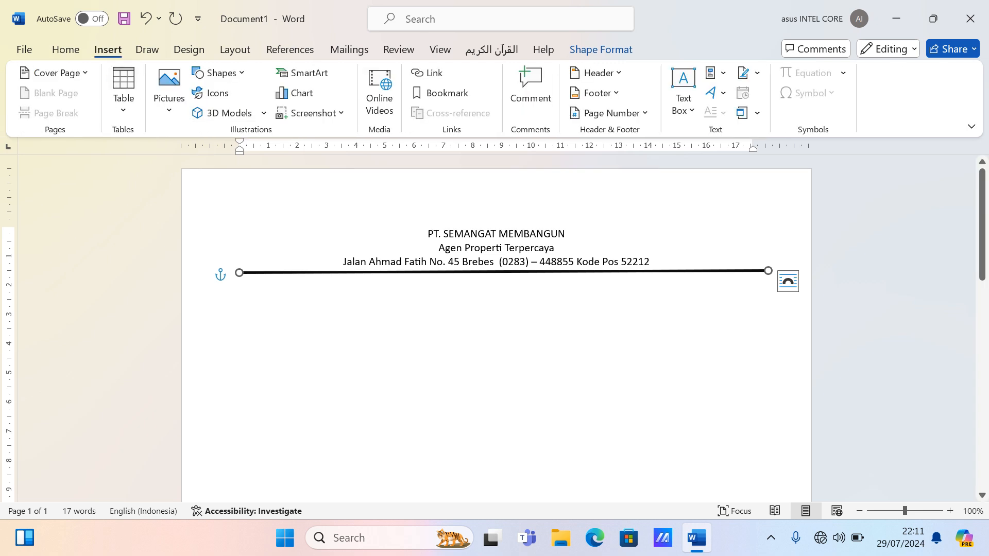
pyautogui.click(496, 286)
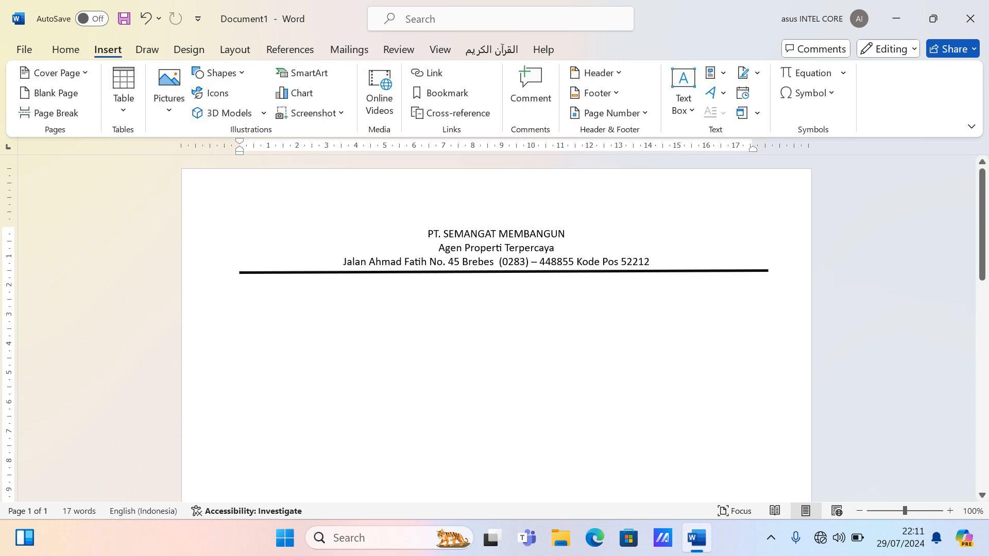
pyautogui.tripleClick(496, 234)
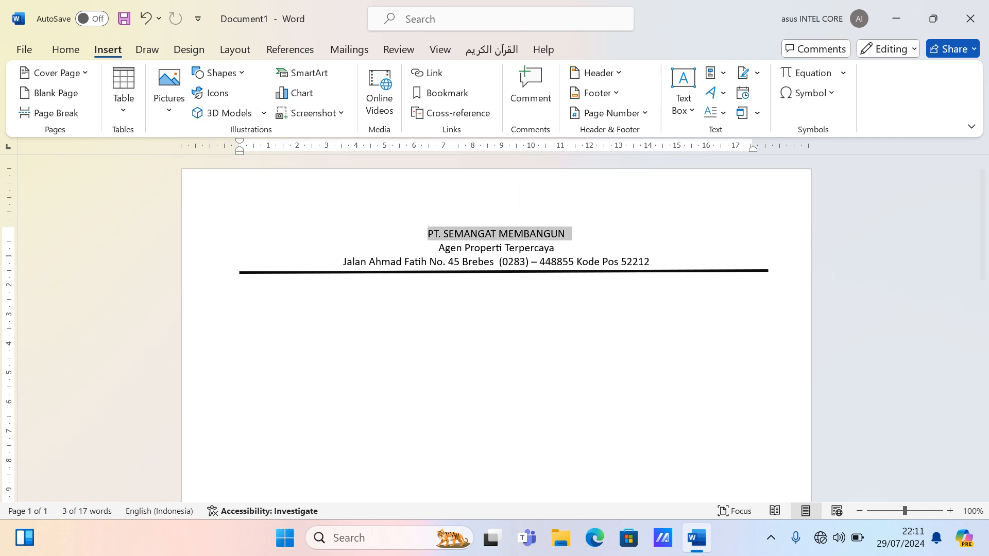
pyautogui.hotkey('alt', 'h')
pyautogui.press('f')
pyautogui.press('f')
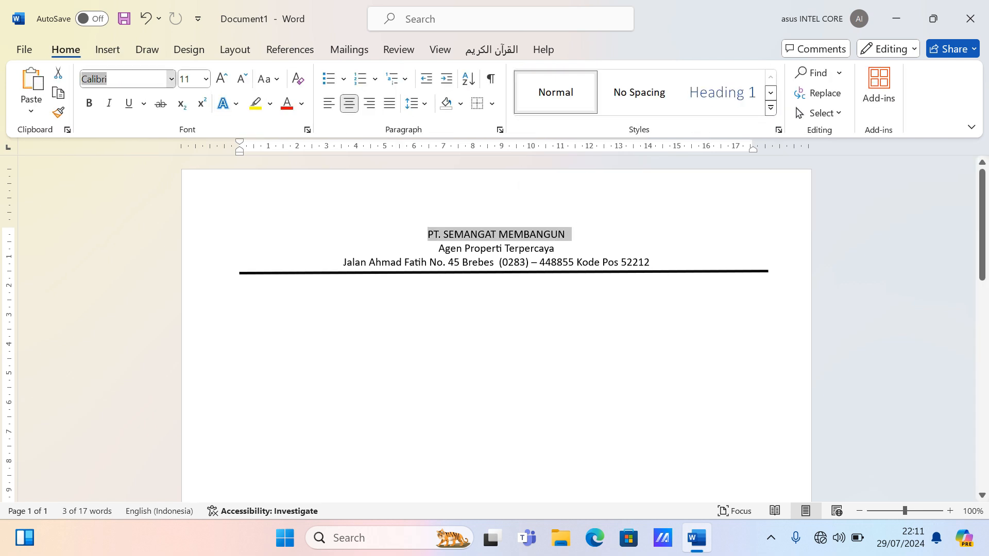
pyautogui.hotkey('alt', 'Down')
pyautogui.press('Down')
pyautogui.press('Down')
pyautogui.press('Down')
pyautogui.press('Down')
pyautogui.press('Return')
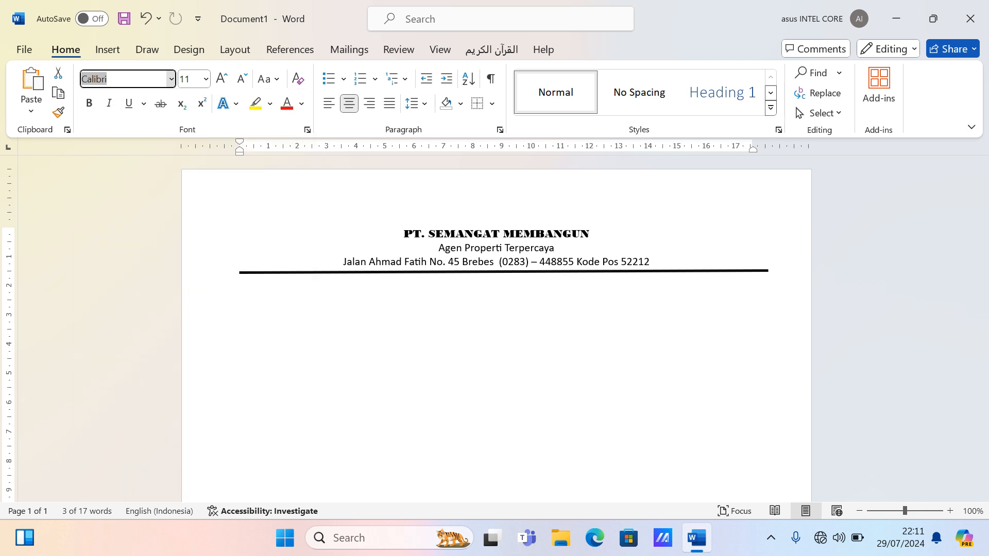
# - Make the company name 18 pt and gold, then select the tagline Agen Properti Terpercaya
pyautogui.hotkey('ctrl', 'shift', '.')
pyautogui.hotkey('ctrl', 'shift', '.')
pyautogui.hotkey('ctrl', 'shift', '.')
pyautogui.hotkey('ctrl', 'shift', '.')
pyautogui.hotkey('ctrl', 'shift', '.')
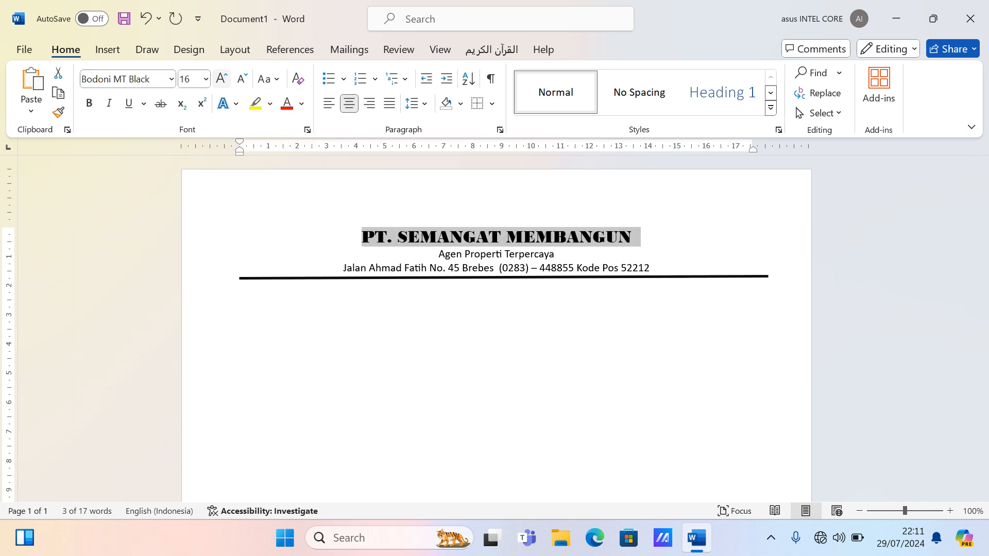
pyautogui.click(241, 79)
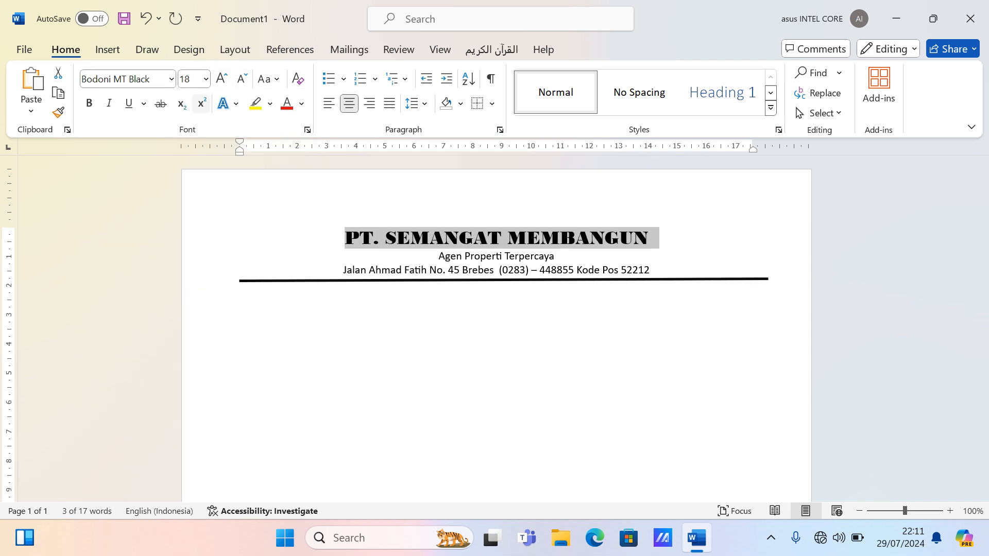
pyautogui.click(302, 104)
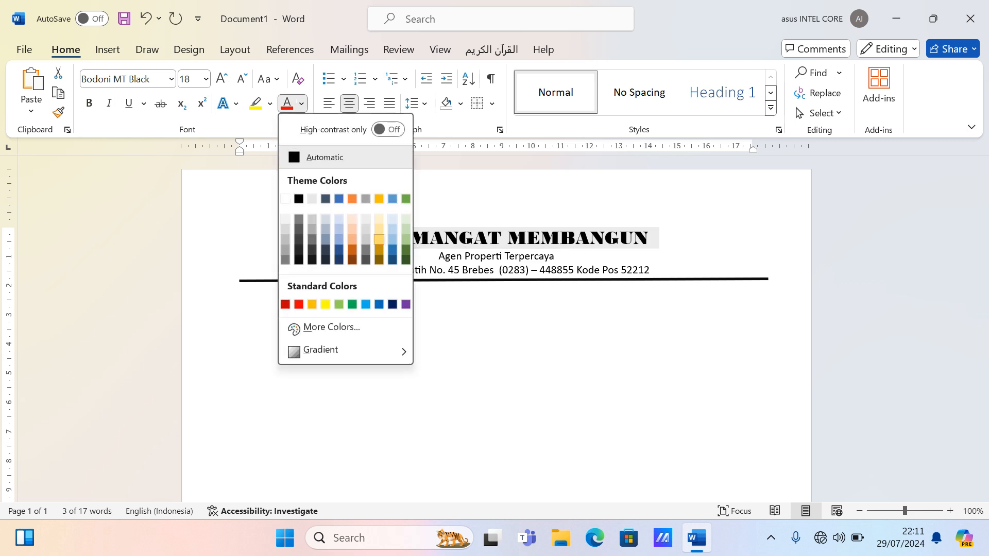
pyautogui.press('Escape')
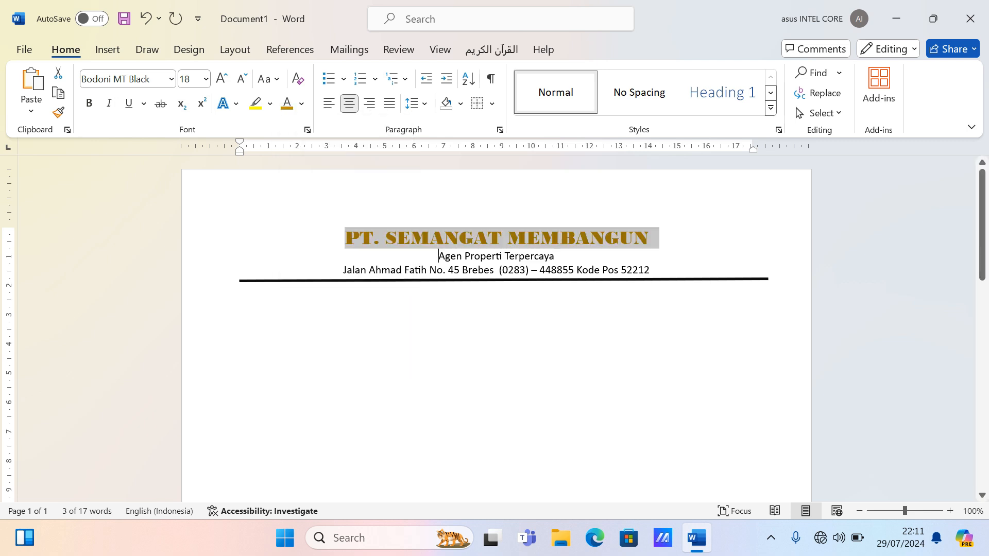
pyautogui.moveTo(438, 256); pyautogui.dragTo(558, 256)
pyautogui.click(171, 78)
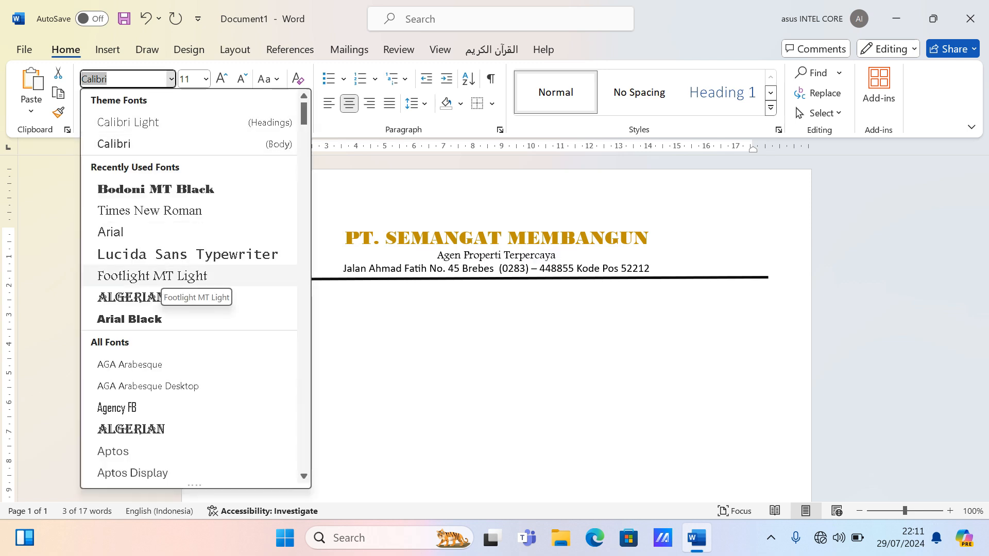
# - Set the tagline Agen Properti Terpercaya in Footlight MT Light at size 14
pyautogui.click(152, 276)
pyautogui.click(242, 79)
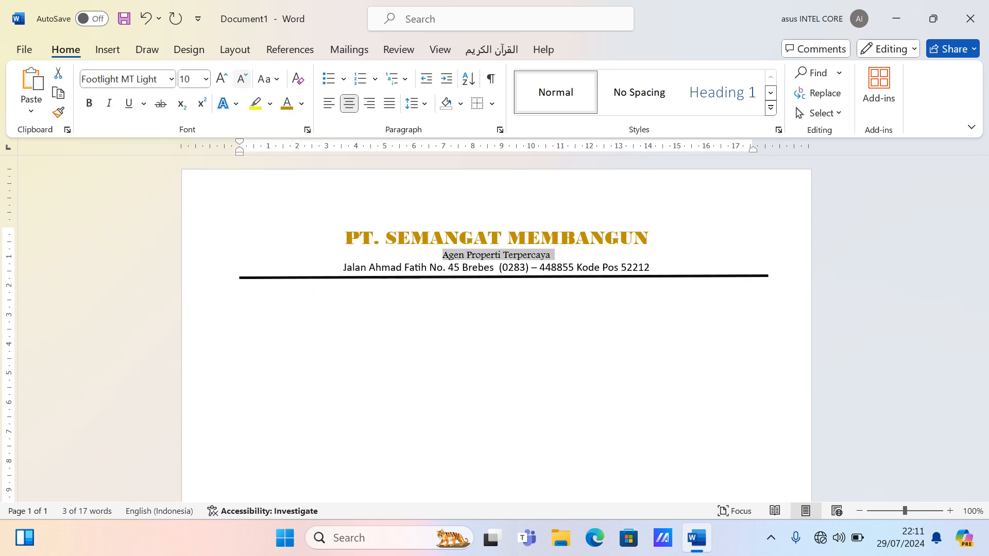
pyautogui.click(221, 79)
pyautogui.click(221, 79)
pyautogui.click(221, 79)
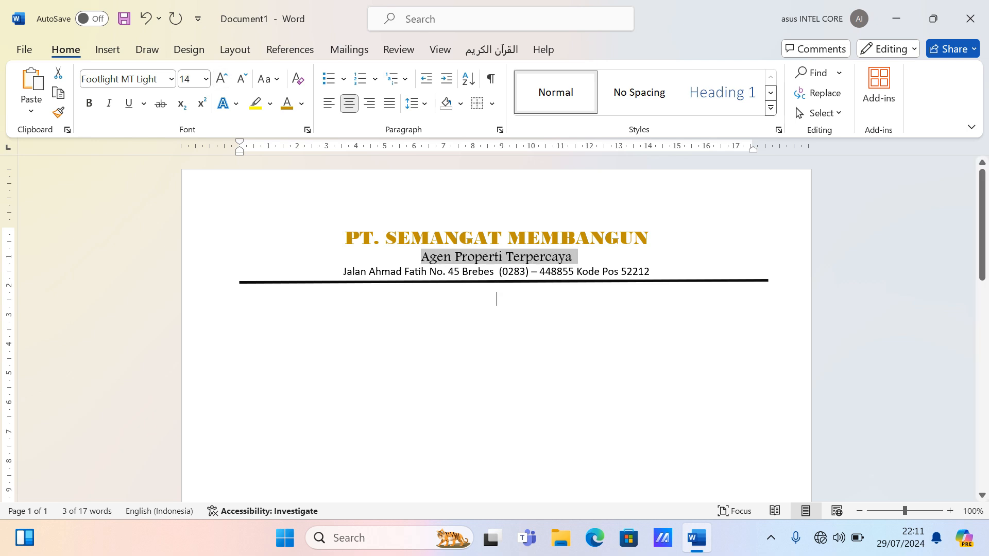
# - On the empty line below the letterhead, start inserting a picture from this computer
pyautogui.click(496, 298)
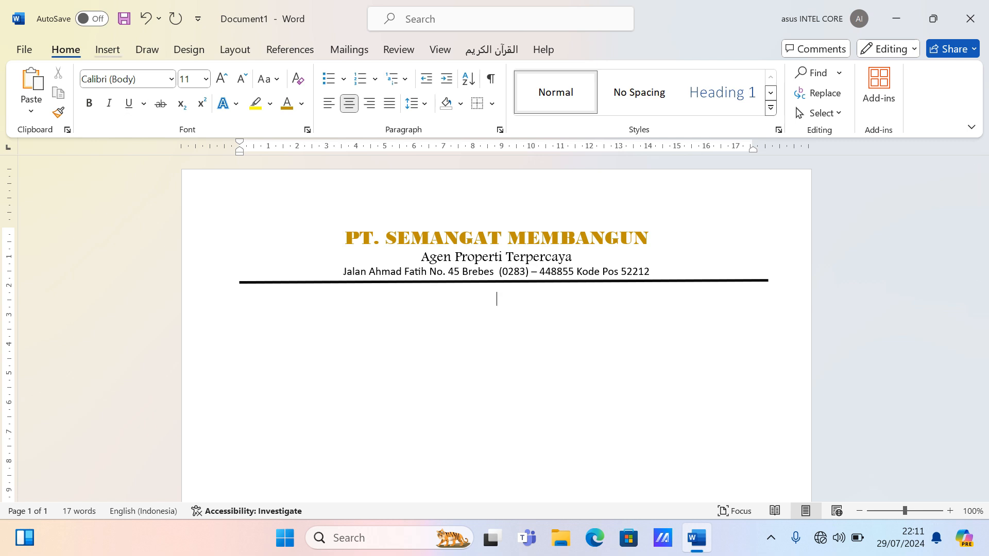
pyautogui.hotkey('alt', 'n')
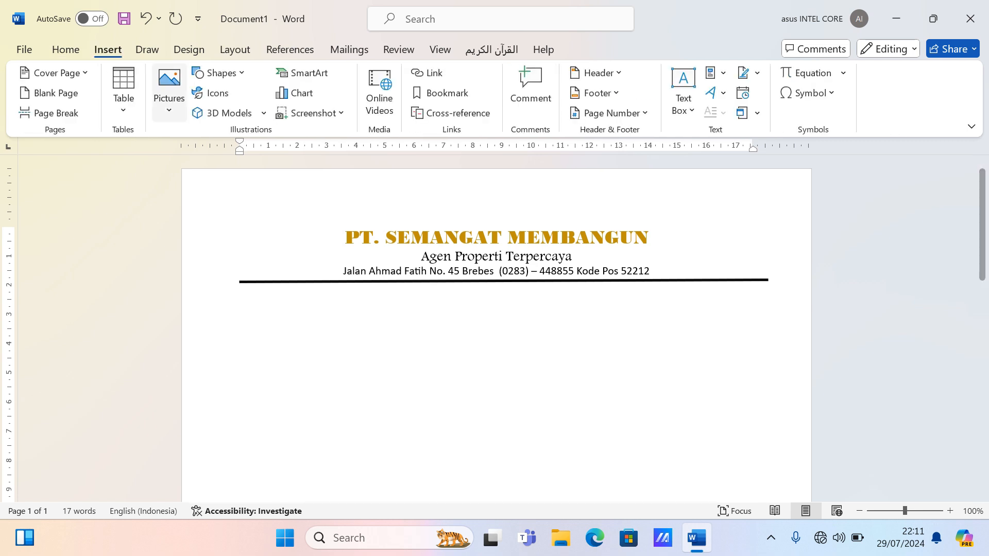
pyautogui.hotkey('alt', 'n')
pyautogui.press('p')
pyautogui.press('Return')
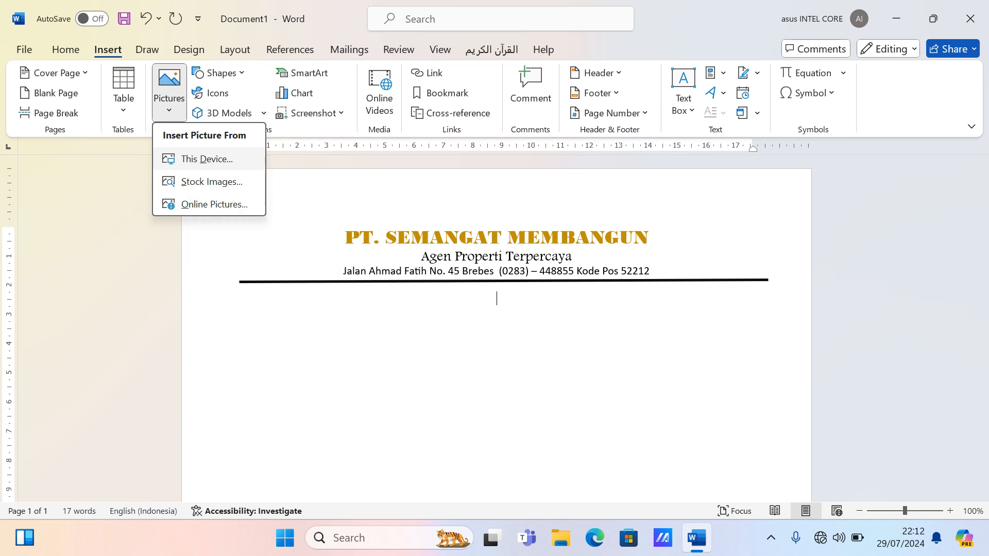
# - Insert the green star logo image file below the letterhead rule
pyautogui.press('Return')
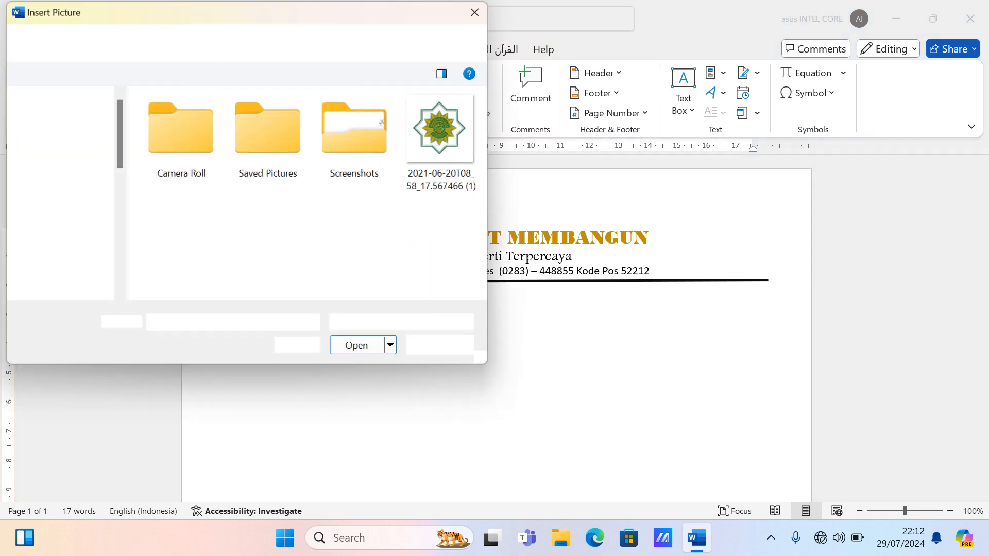
pyautogui.click(442, 129)
pyautogui.press('Return')
pyautogui.scroll(-1, 497, 330)
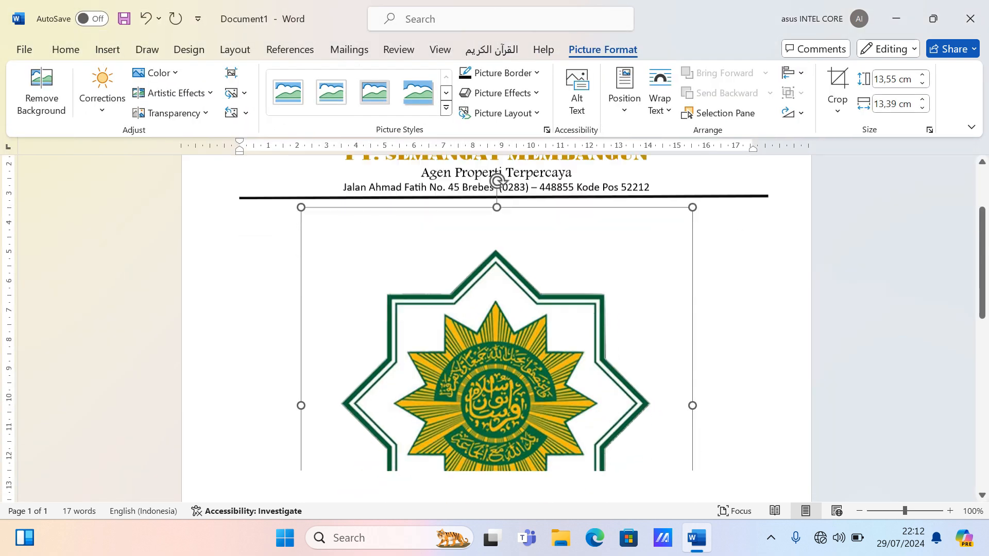
pyautogui.scroll(-3, 497, 329)
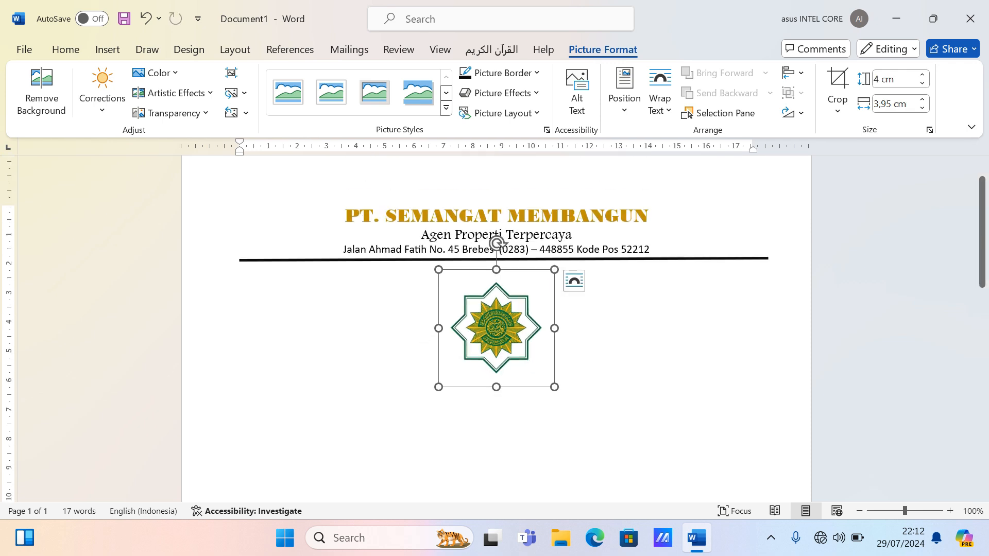
pyautogui.click(660, 91)
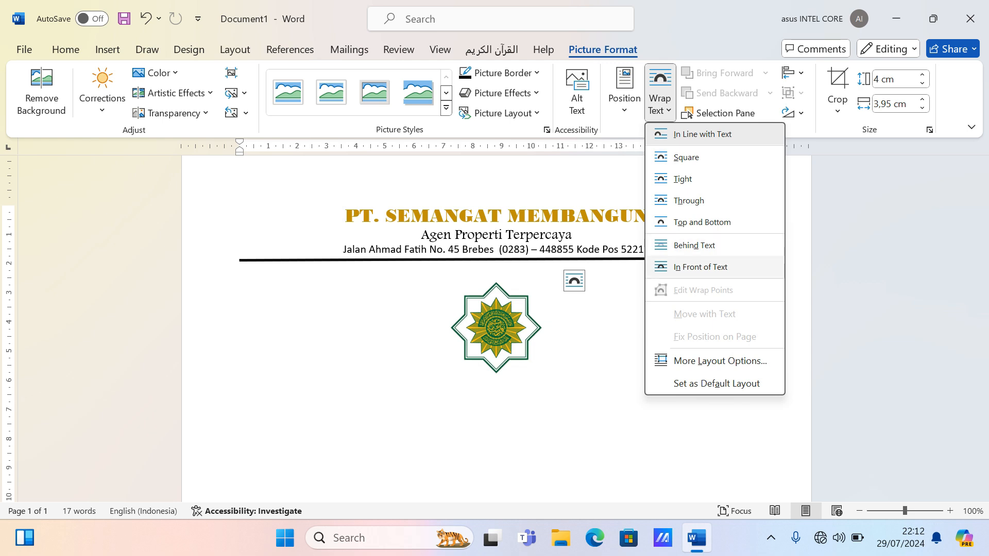
# - Float the logo in front of text and move it left of the company name
pyautogui.click(700, 267)
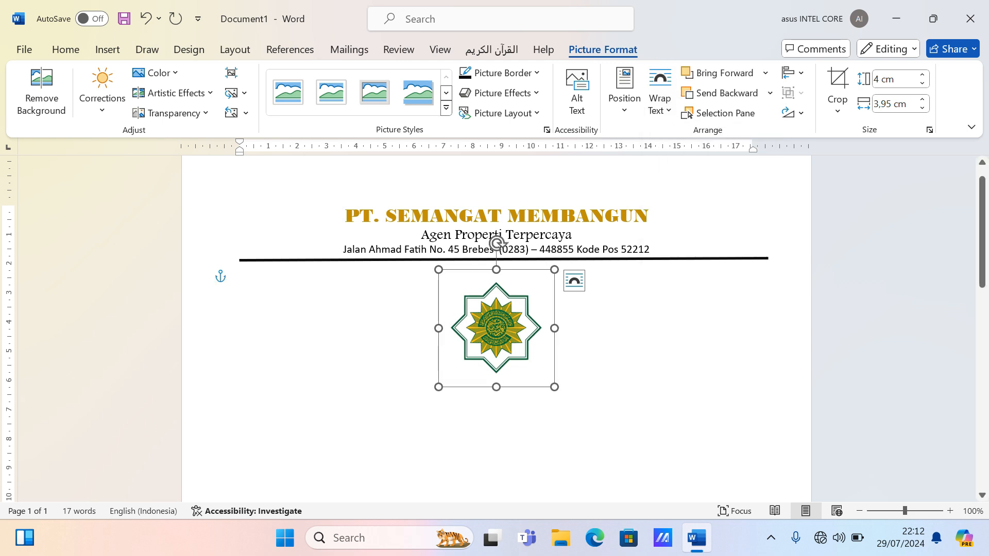
pyautogui.moveTo(495, 327); pyautogui.dragTo(287, 213)
pyautogui.click(496, 276)
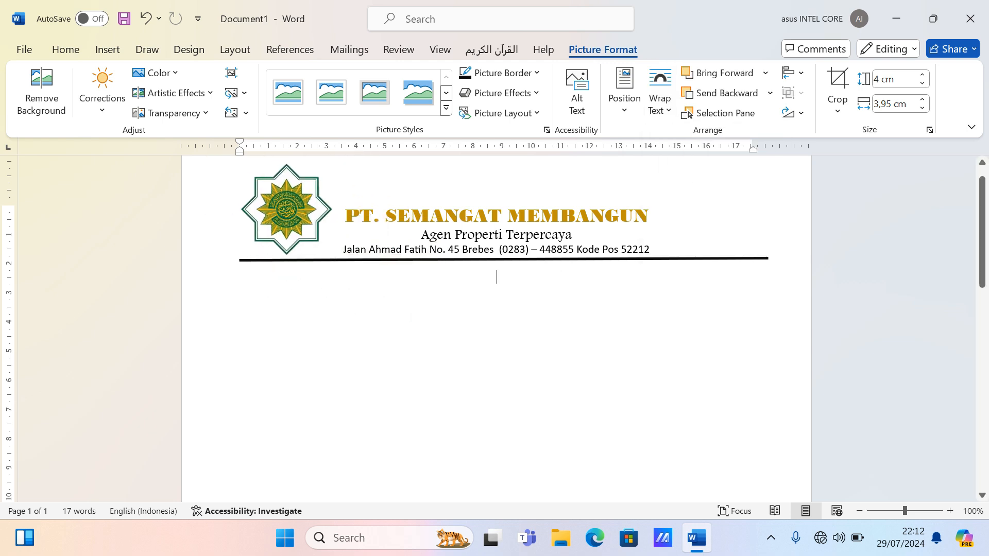
pyautogui.scroll(1, 496, 276)
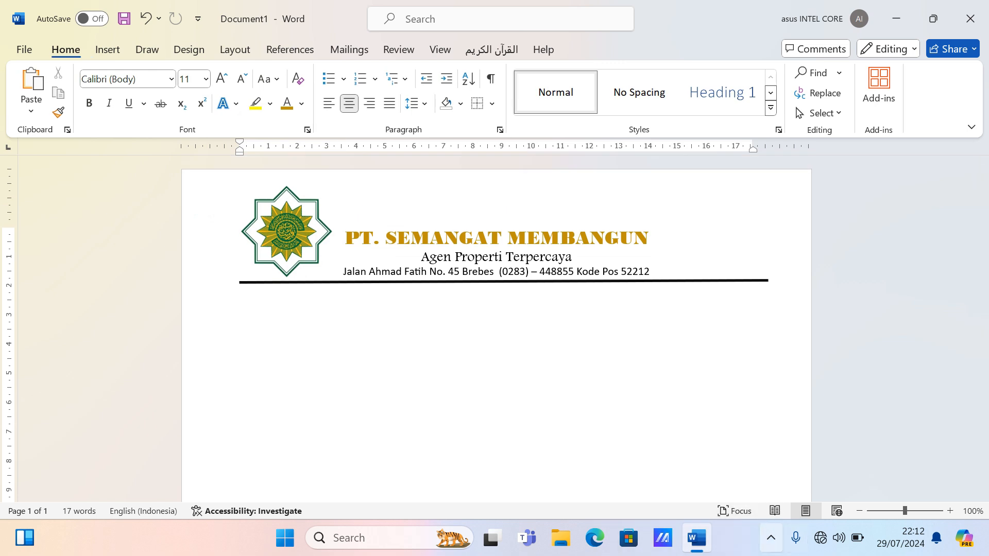
pyautogui.click(771, 538)
pyautogui.click(496, 298)
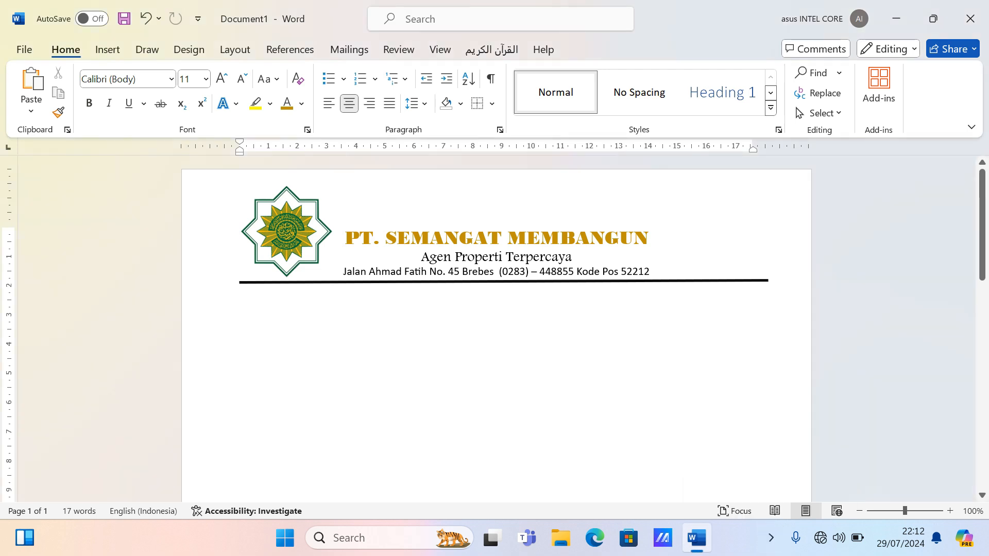
# - Shrink the logo slightly by dragging its corner handle
pyautogui.click(285, 233)
pyautogui.moveTo(228, 175); pyautogui.dragTo(249, 197)
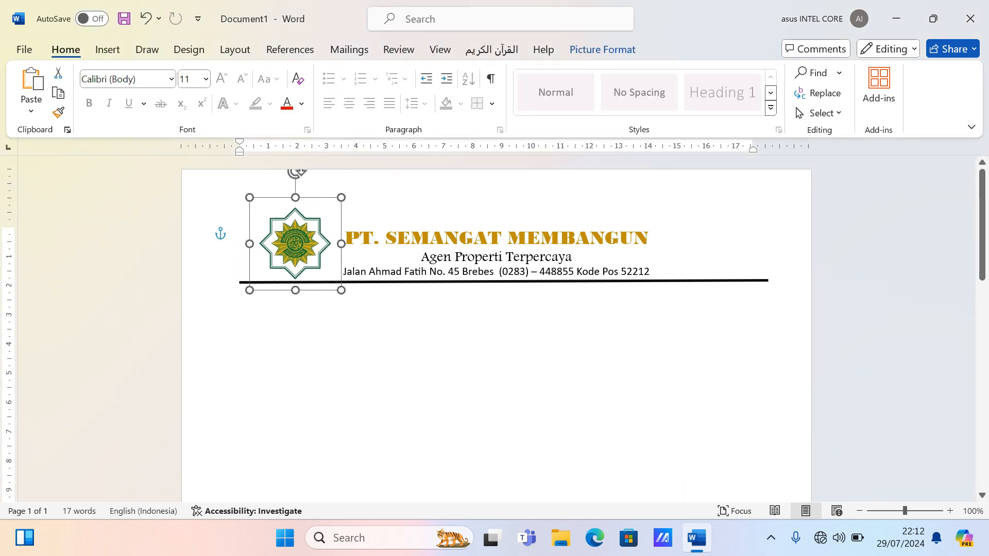
pyautogui.click(357, 207)
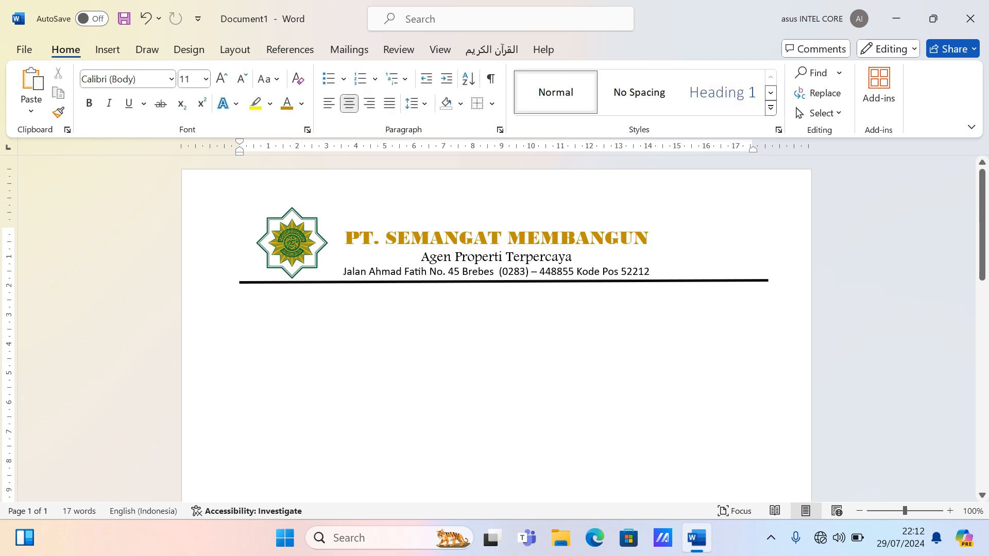
pyautogui.hotkey('alt', 'f')
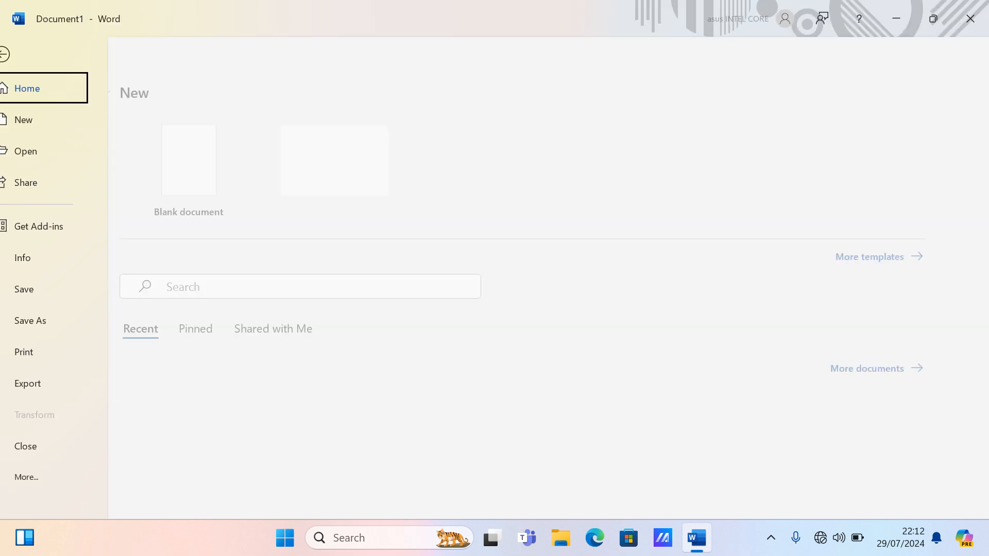
# - Save the letterhead as the Word document LATIHAN1 in the Documents folder
pyautogui.press('a')
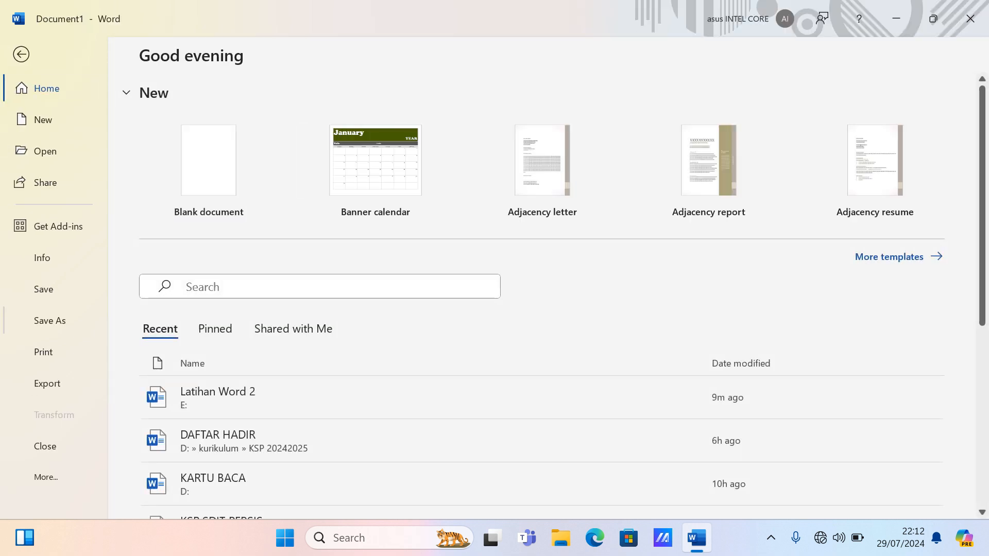
pyautogui.press('o')
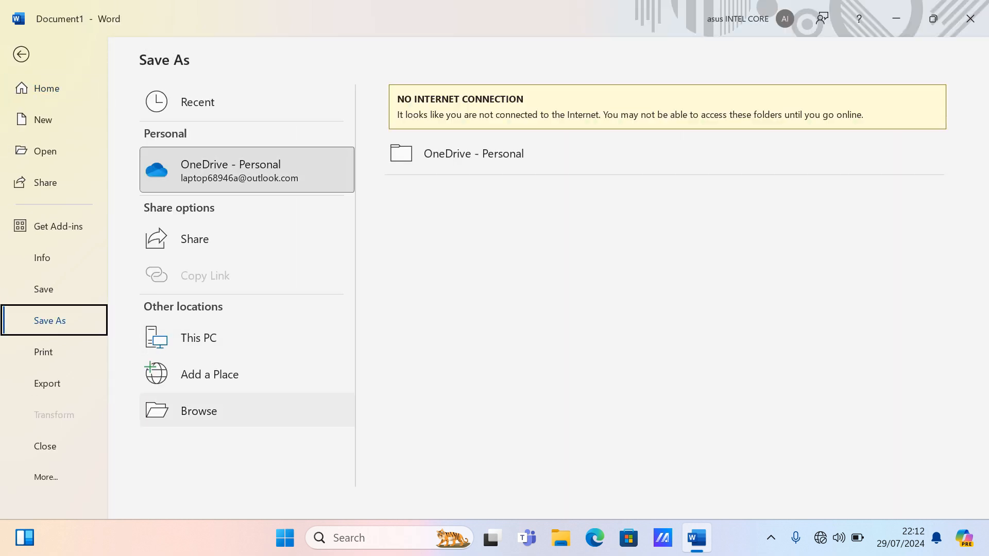
pyautogui.press('Return')
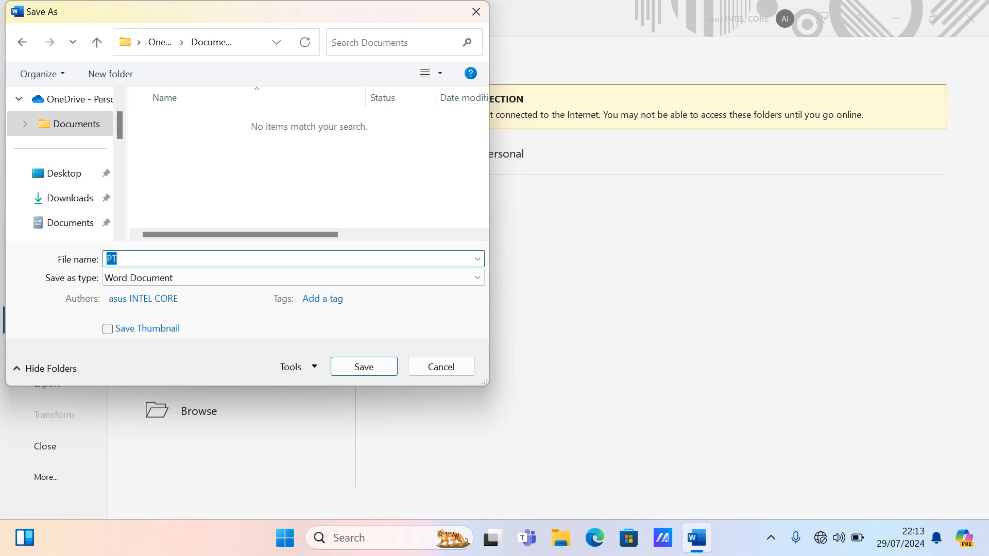
pyautogui.write('LATIHAN1')
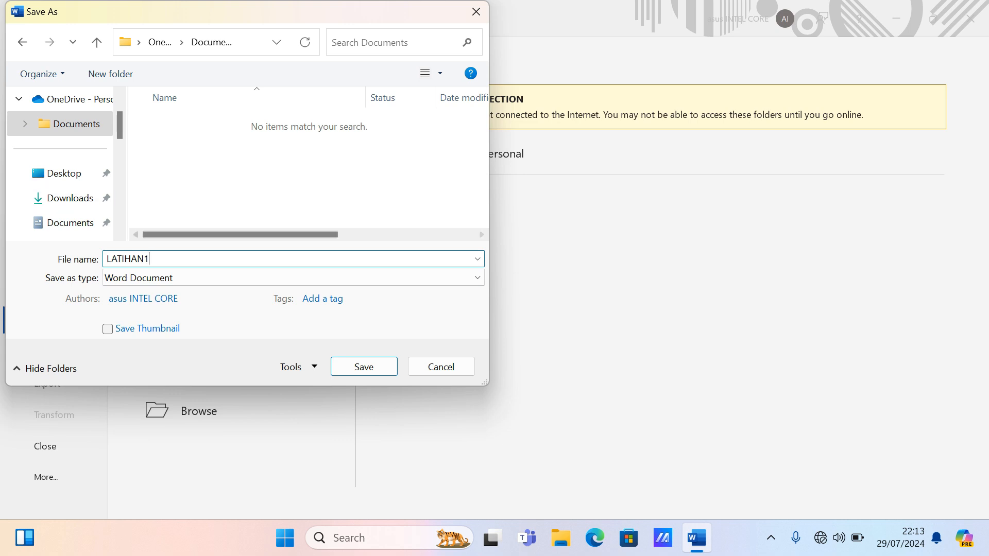
pyautogui.click(363, 367)
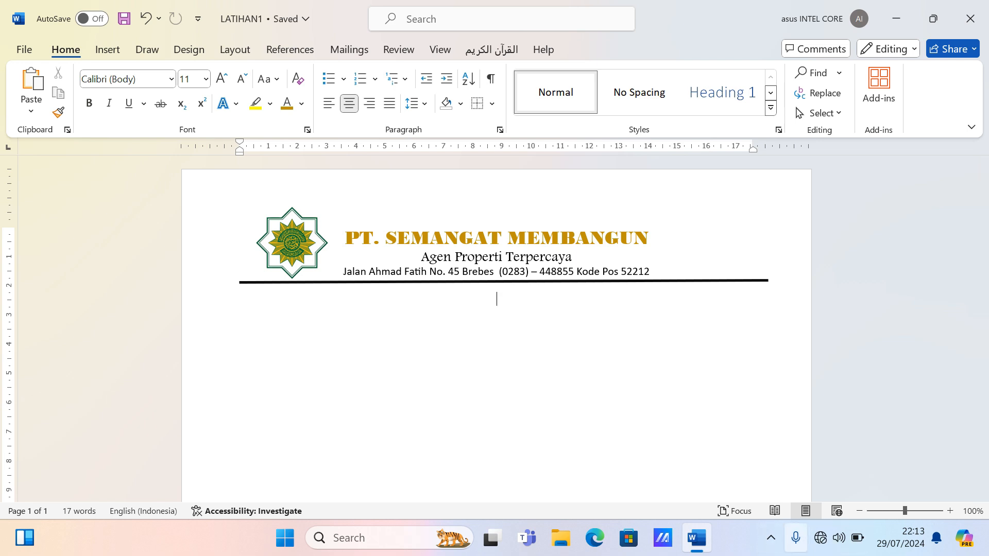
pyautogui.click(771, 538)
pyautogui.click(709, 460)
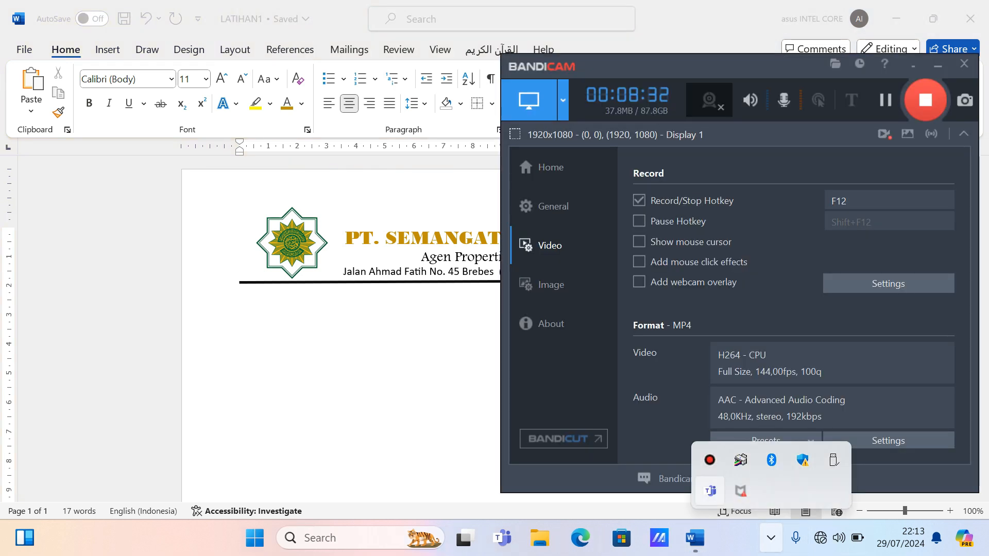